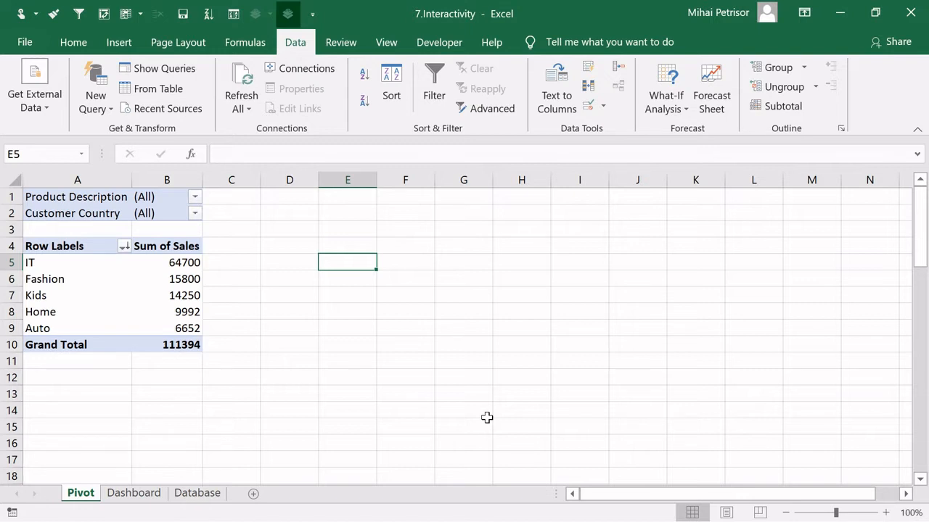
# Review the Dashboard sheet's chart, slicers and the empty areas below them, and return to the Pivot sheet.
pyautogui.click(134, 493)
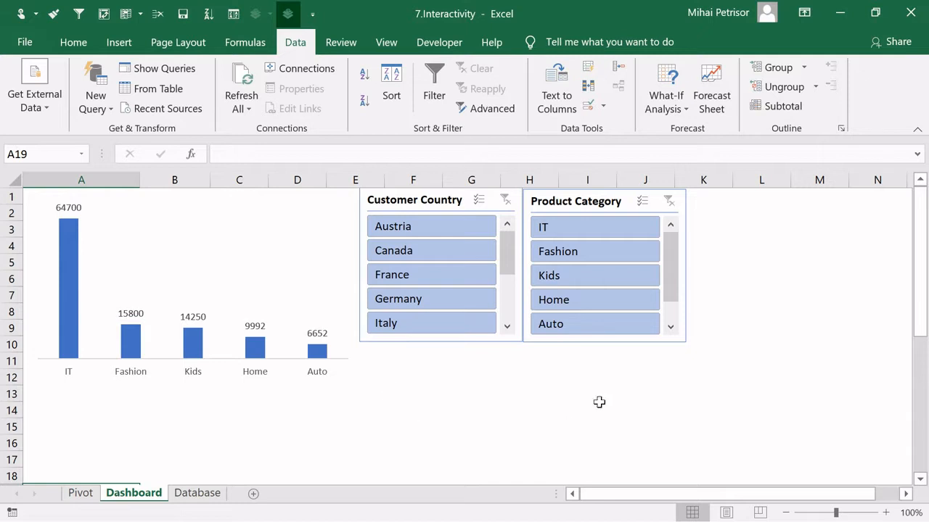
pyautogui.moveTo(415, 381); pyautogui.dragTo(638, 444)
pyautogui.moveTo(52, 397); pyautogui.dragTo(332, 456)
pyautogui.click(476, 427)
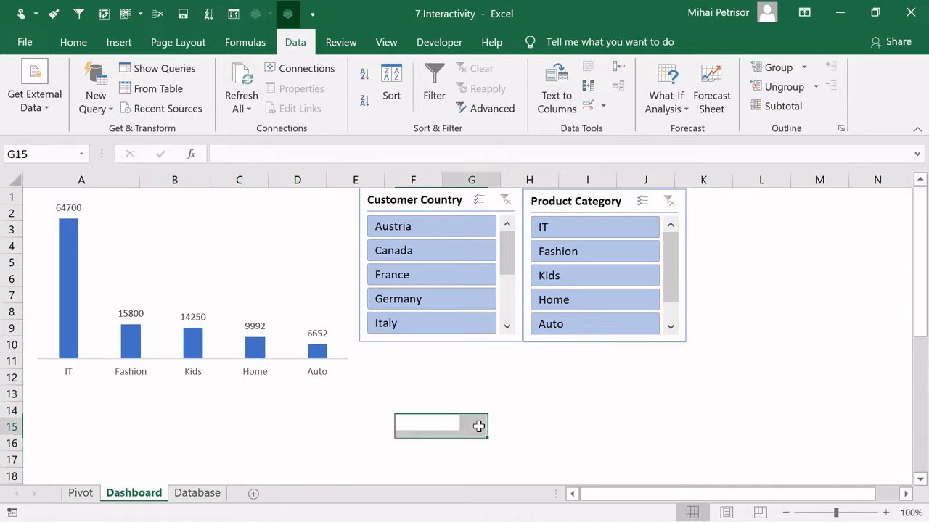
pyautogui.click(84, 493)
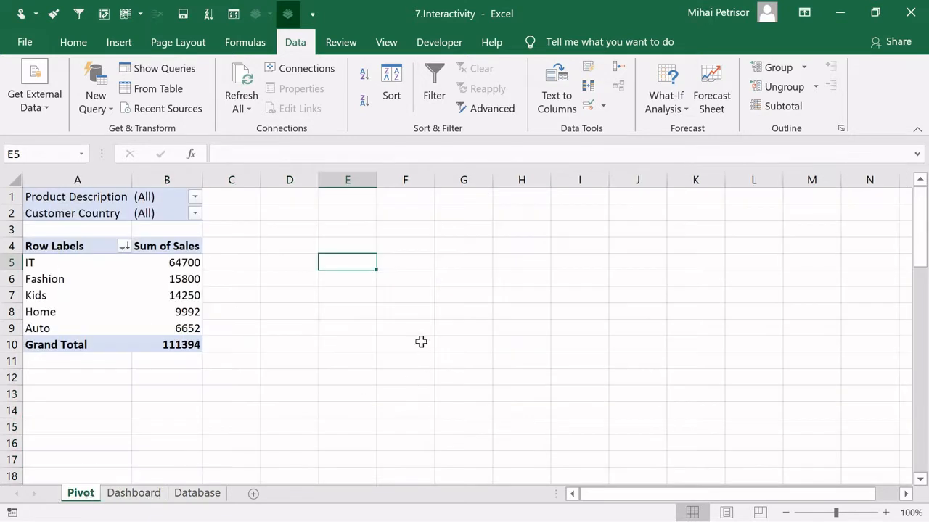
pyautogui.click(377, 325)
pyautogui.click(349, 266)
pyautogui.click(347, 299)
pyautogui.click(300, 299)
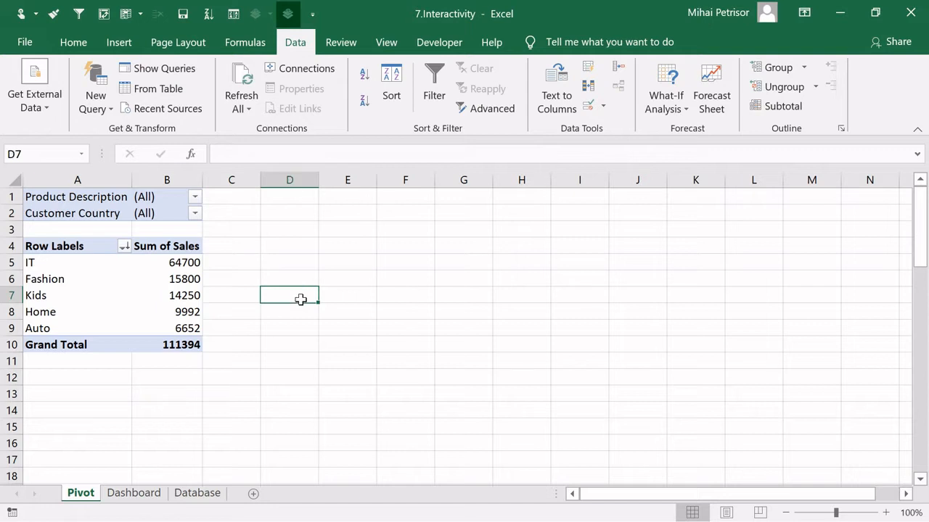
pyautogui.click(341, 269)
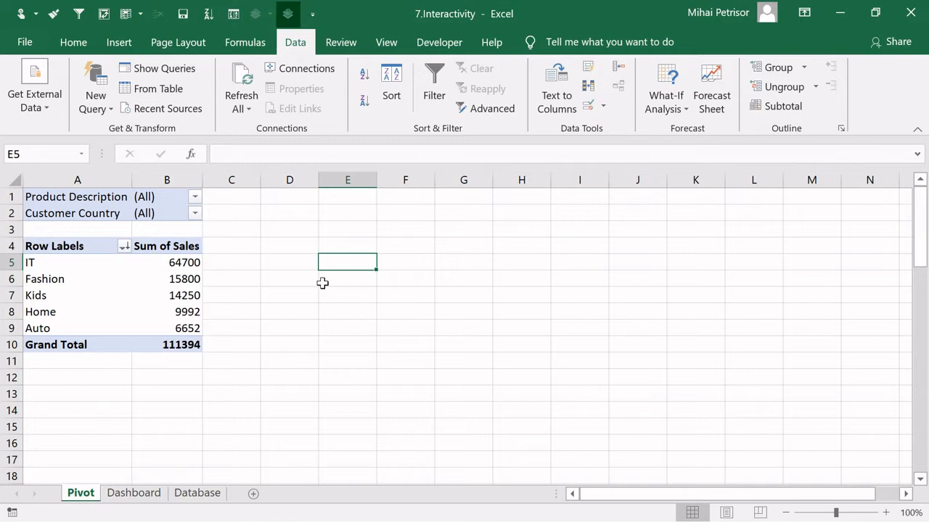
# Insert an empty text box on the Pivot sheet and place it across columns E and F around row 10.
pyautogui.click(119, 42)
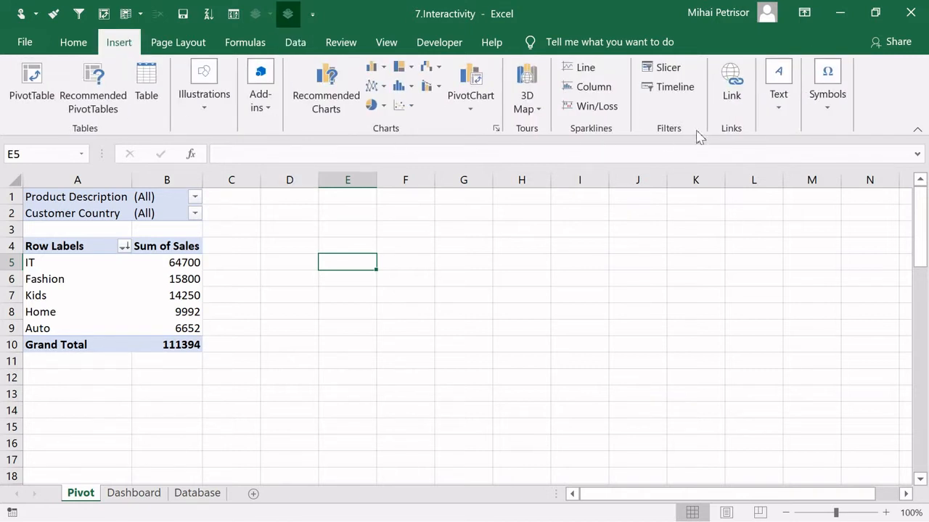
pyautogui.click(783, 109)
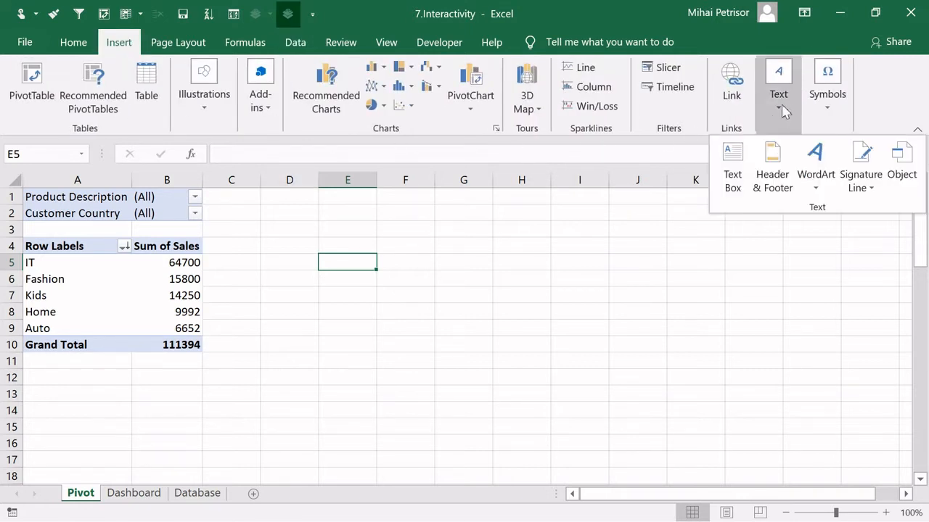
pyautogui.click(732, 190)
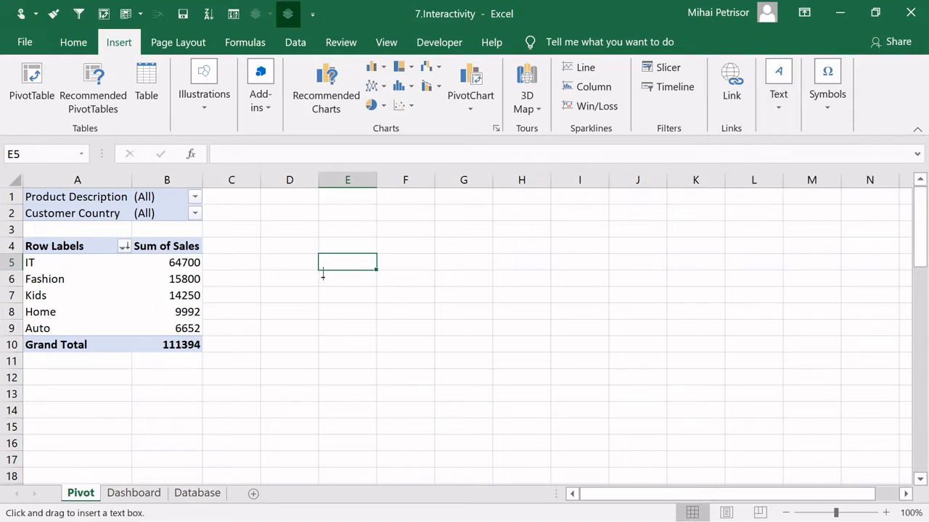
pyautogui.moveTo(320, 273)
pyautogui.mouseDown()
pyautogui.moveTo(379, 288)
pyautogui.moveTo(349, 293)
pyautogui.mouseUp()
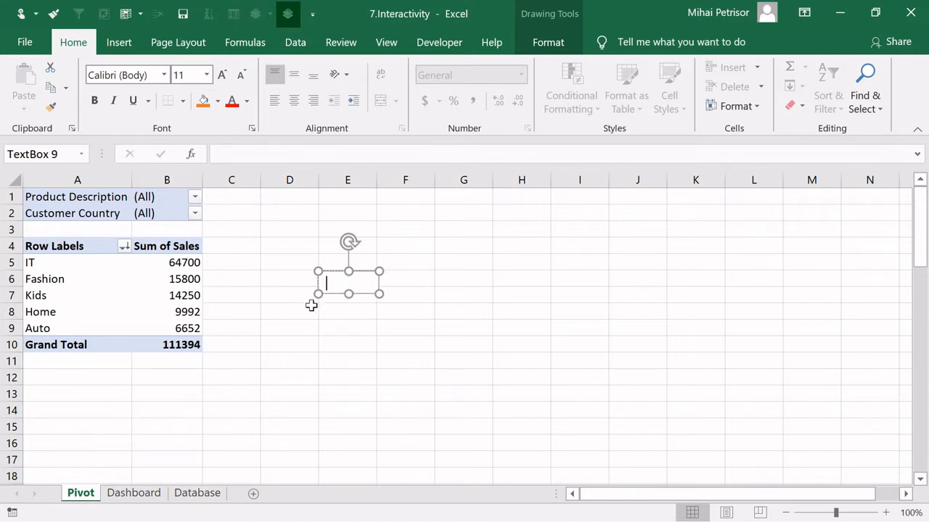
pyautogui.moveTo(375, 292); pyautogui.dragTo(462, 374)
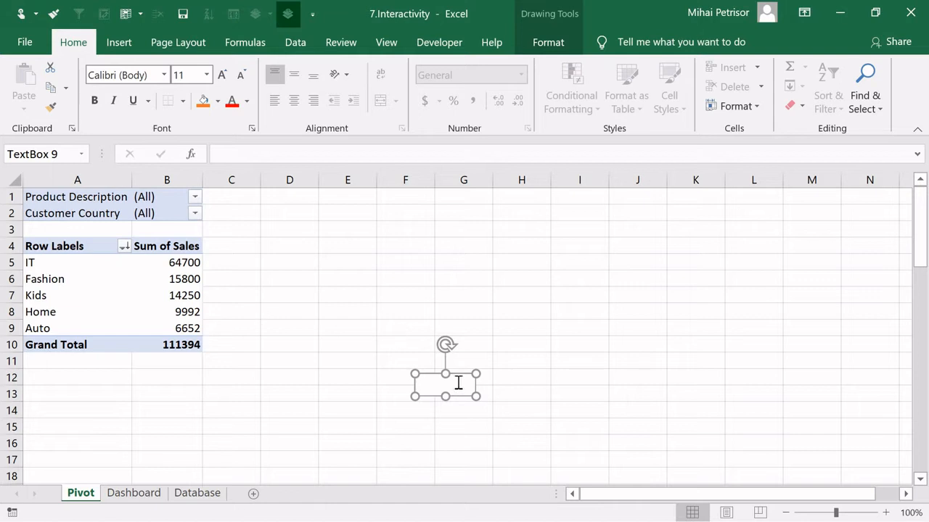
pyautogui.moveTo(465, 379); pyautogui.dragTo(400, 346)
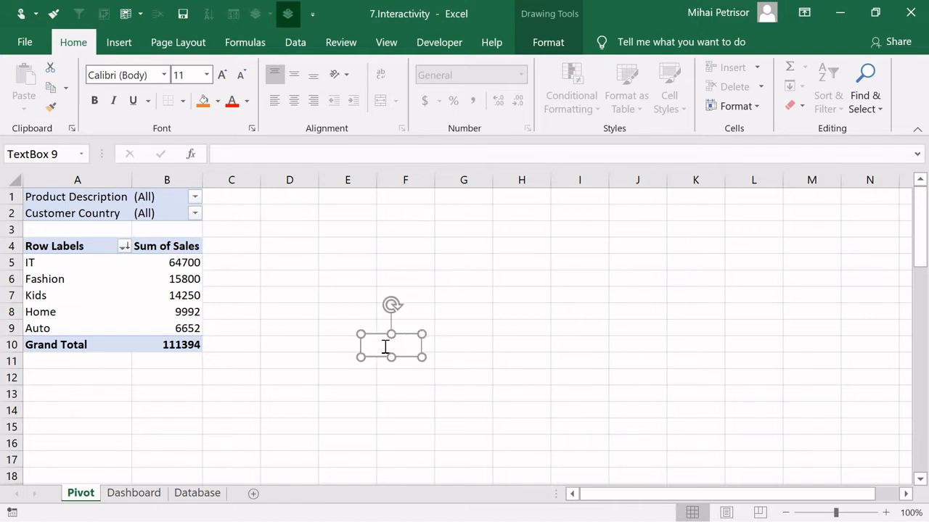
pyautogui.click(385, 346)
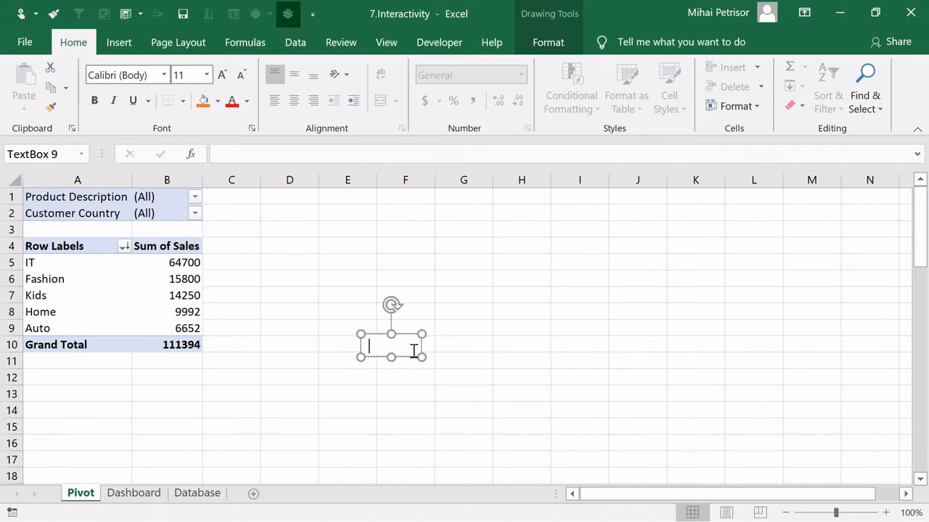
# Try to link the text box to the formula =B5&"worldwide".
pyautogui.click(244, 153)
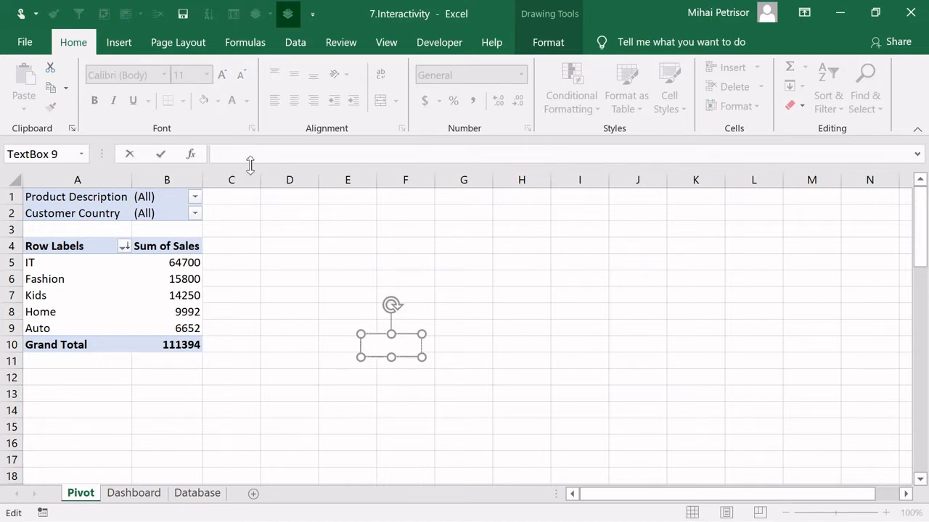
pyautogui.write('=b')
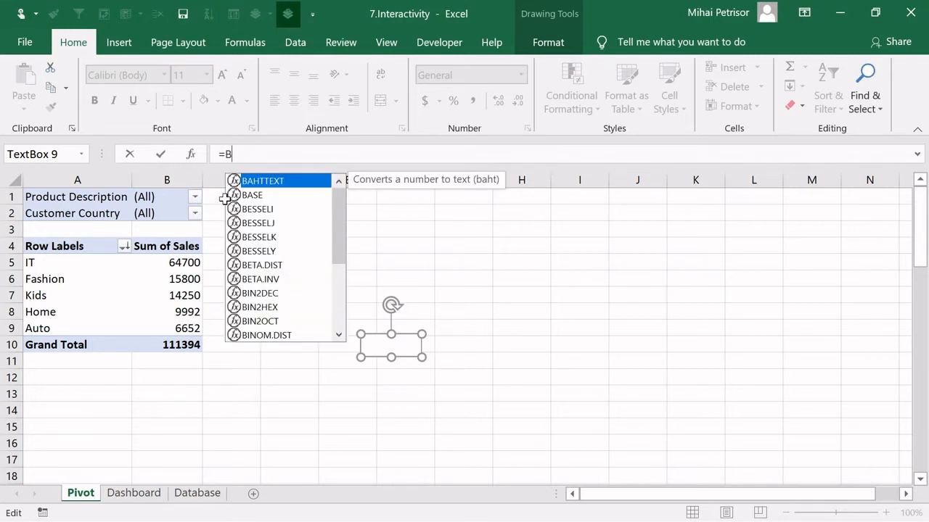
pyautogui.write('5&"w')
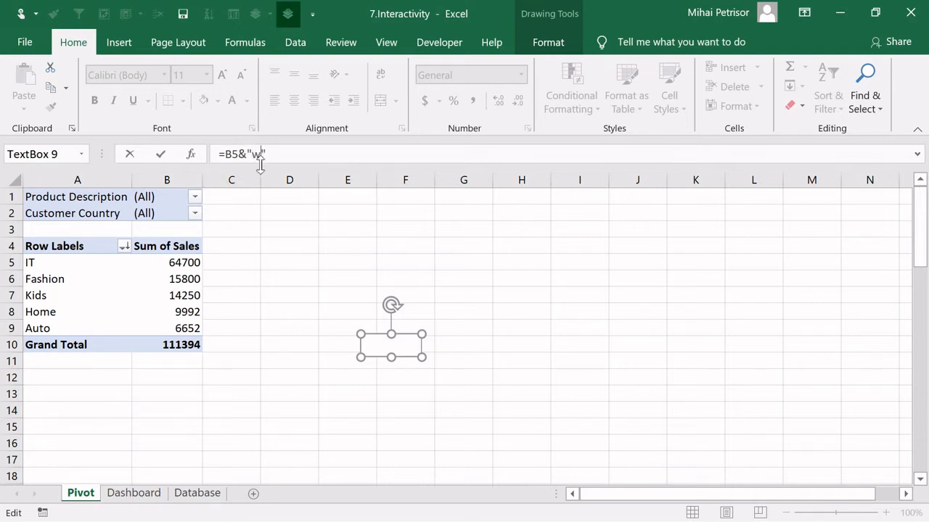
pyautogui.write('d')
pyautogui.press('BackSpace')
pyautogui.write('wide')
pyautogui.click(277, 153)
pyautogui.write('d')
pyautogui.click(322, 154)
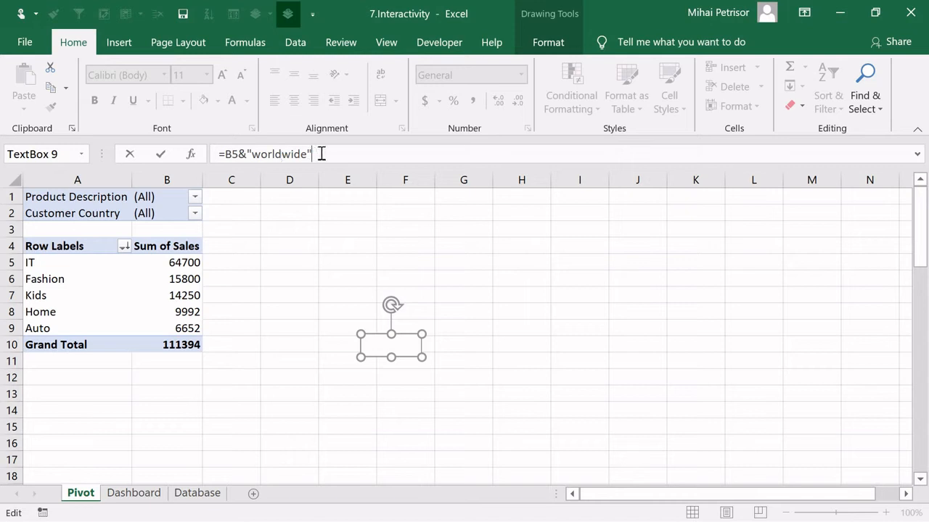
pyautogui.press('Return')
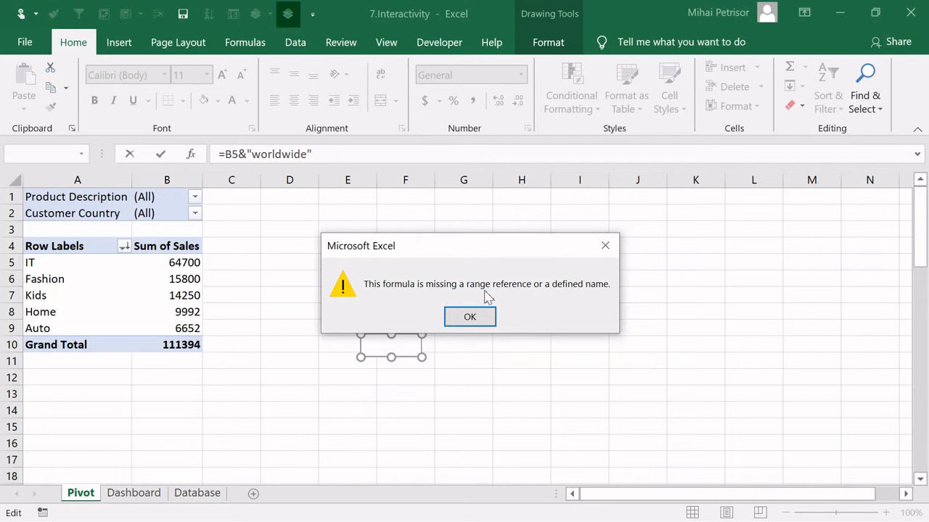
pyautogui.click(468, 316)
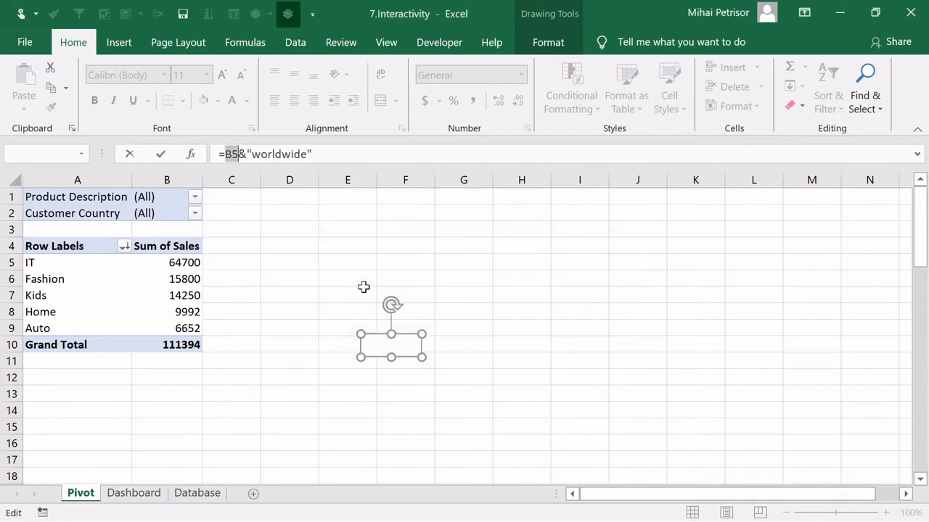
pyautogui.press('Escape')
pyautogui.click(328, 376)
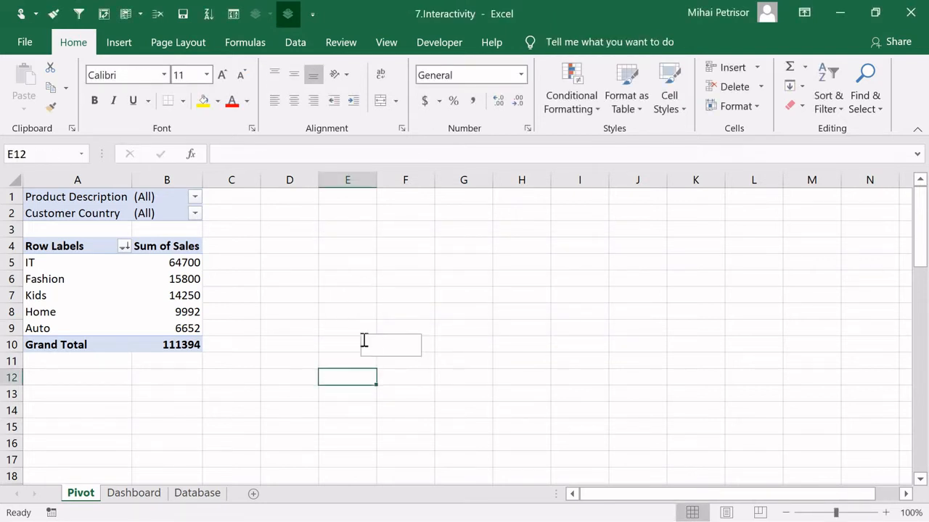
# Move the empty text box down to cells E13:E14, clear of the cells beside the pivot table.
pyautogui.click(392, 348)
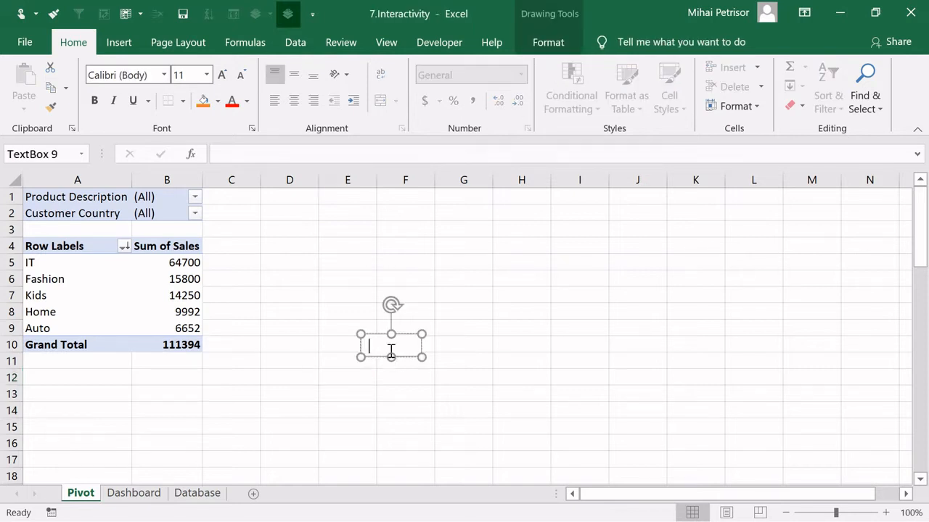
pyautogui.moveTo(410, 341); pyautogui.dragTo(397, 375)
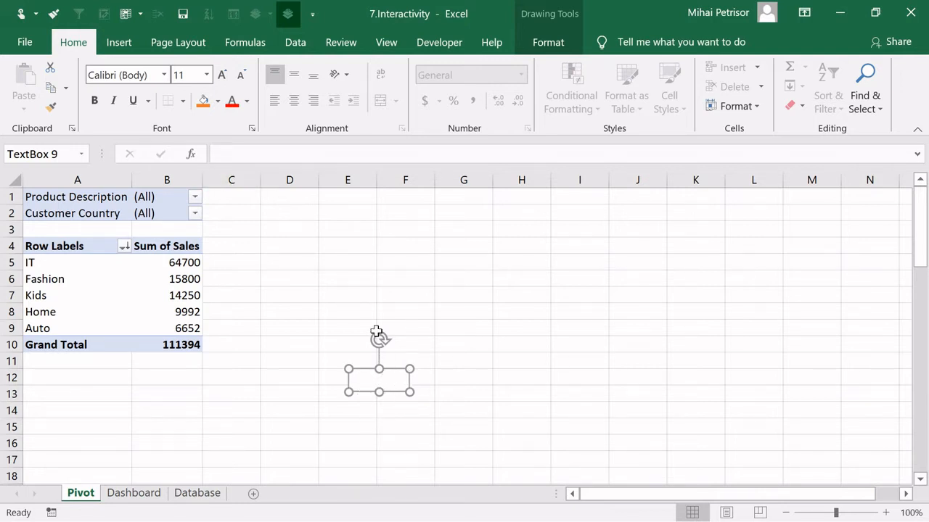
pyautogui.moveTo(397, 372)
pyautogui.mouseDown()
pyautogui.moveTo(404, 394)
pyautogui.moveTo(365, 396)
pyautogui.mouseUp()
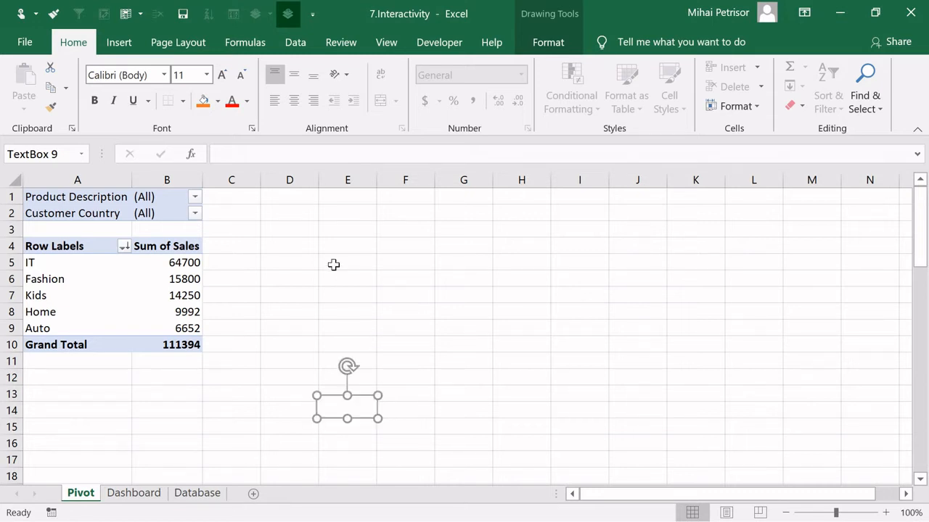
pyautogui.click(339, 262)
pyautogui.click(338, 278)
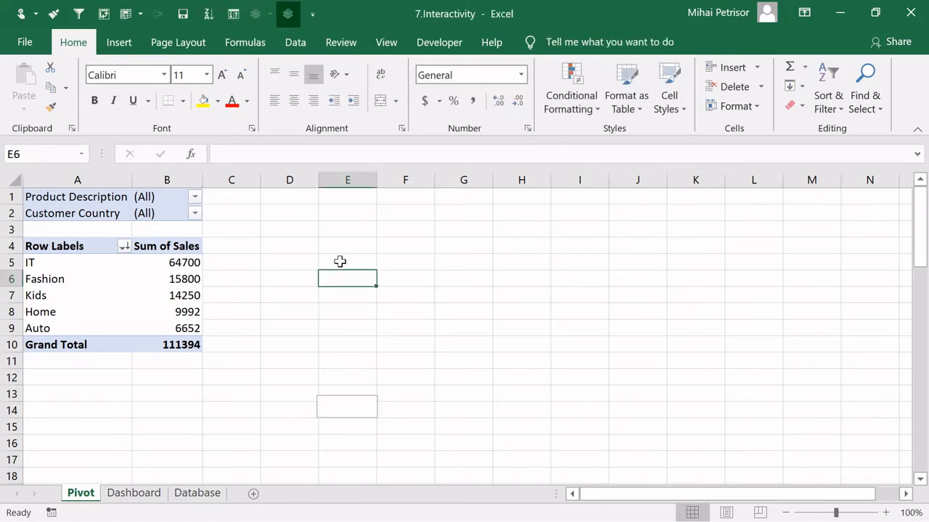
pyautogui.click(338, 261)
pyautogui.click(336, 281)
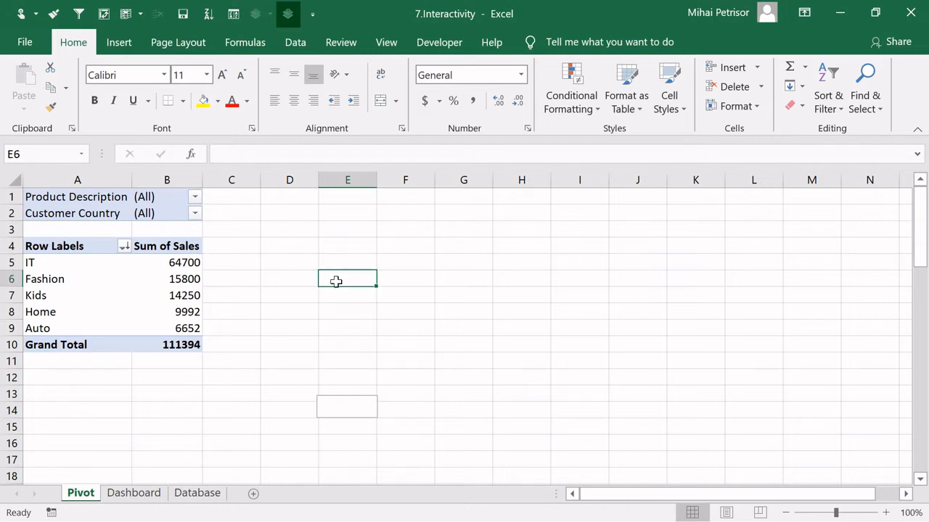
pyautogui.click(302, 265)
pyautogui.click(349, 265)
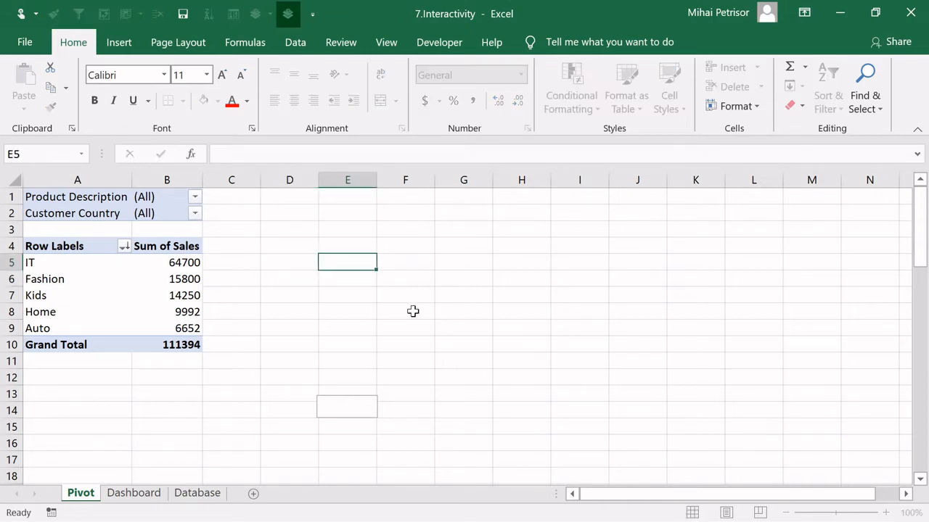
pyautogui.click(372, 291)
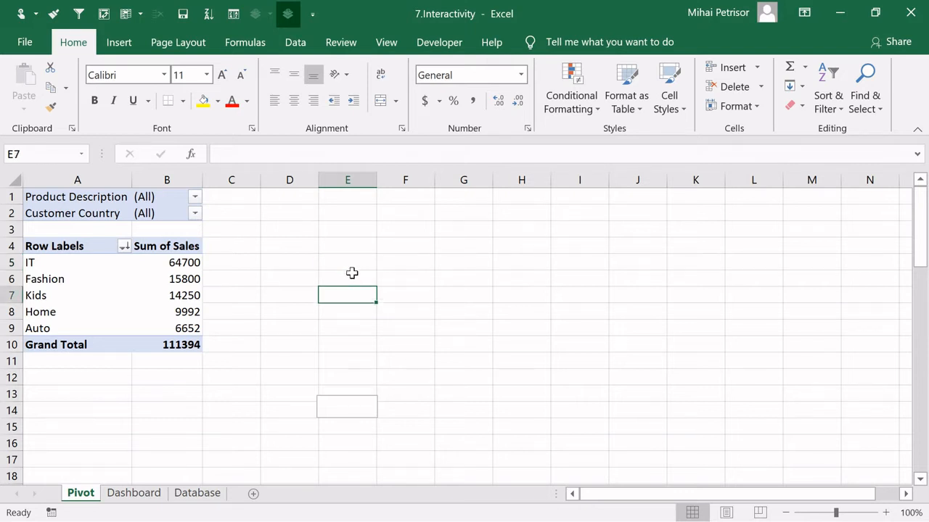
# Start an IF formula in cell E5 whose condition tests whether B2 equals "All".
pyautogui.click(350, 263)
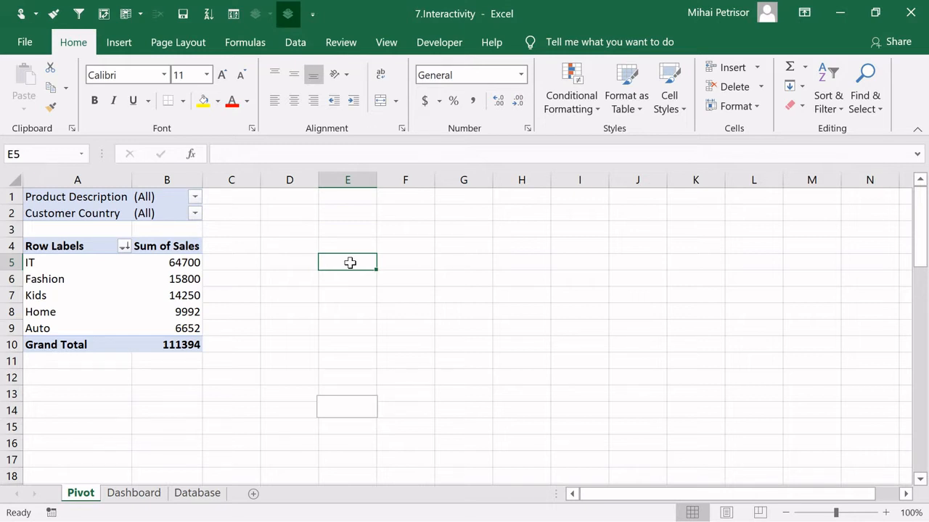
pyautogui.write('=')
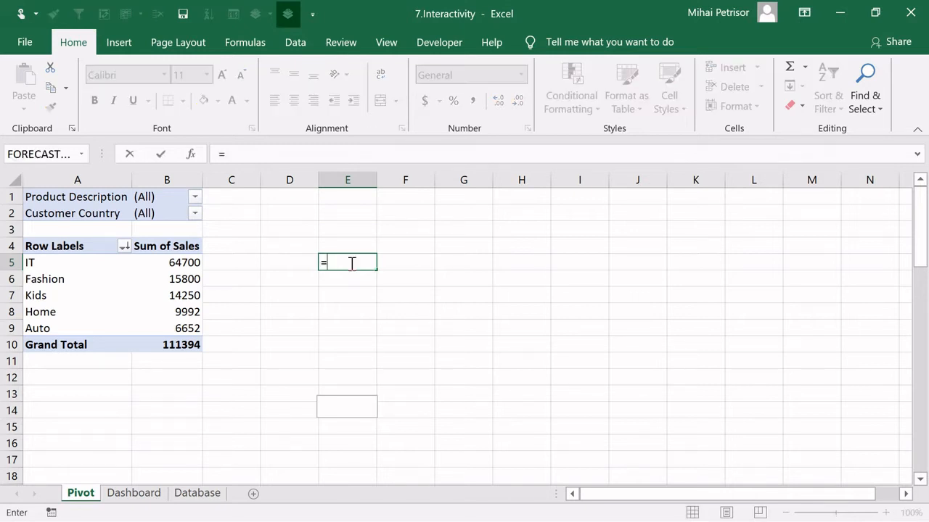
pyautogui.write('if')
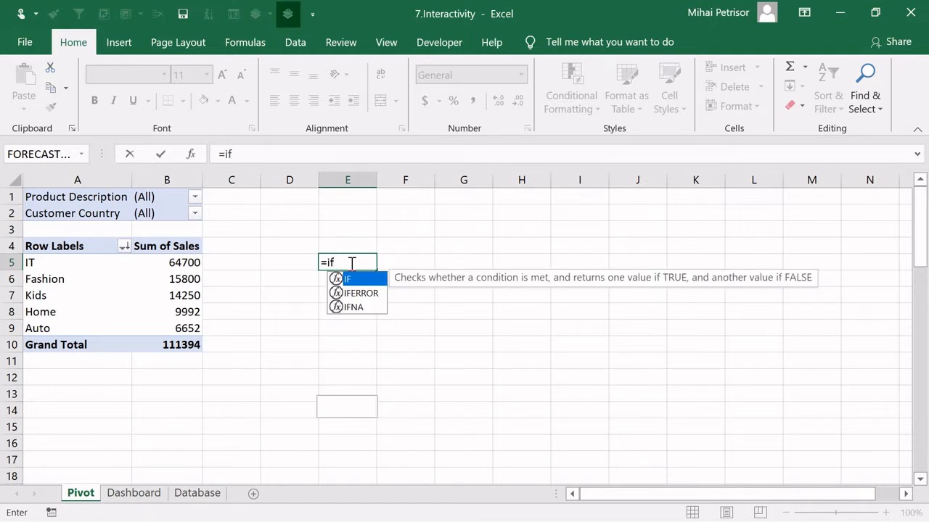
pyautogui.write('B2')
pyautogui.press('BackSpace')
pyautogui.press('BackSpace')
pyautogui.write('*')
pyautogui.press('BackSpace')
pyautogui.write('(')
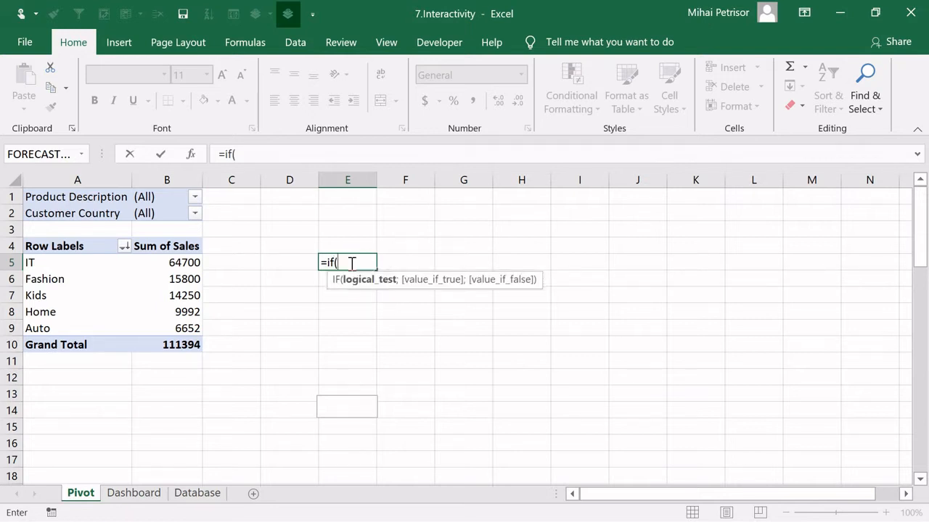
pyautogui.write('B2')
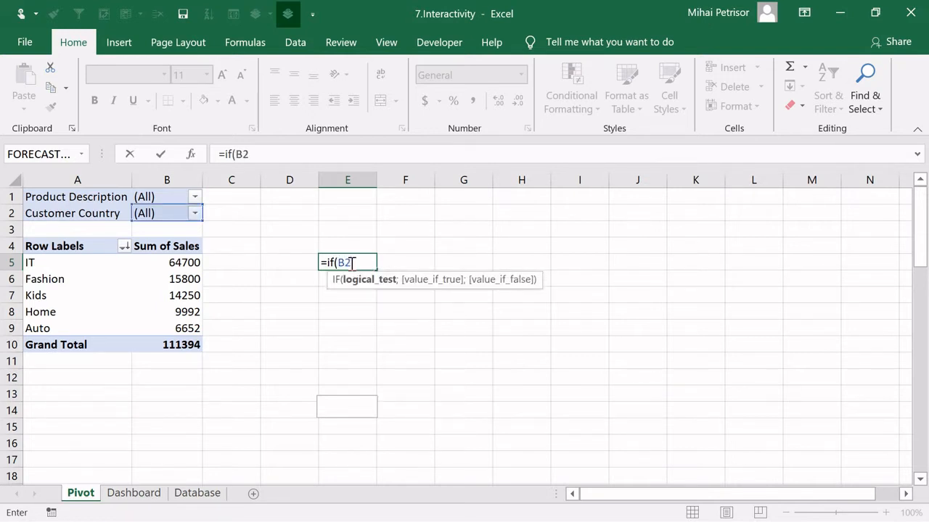
pyautogui.write('=""')
pyautogui.click(265, 153)
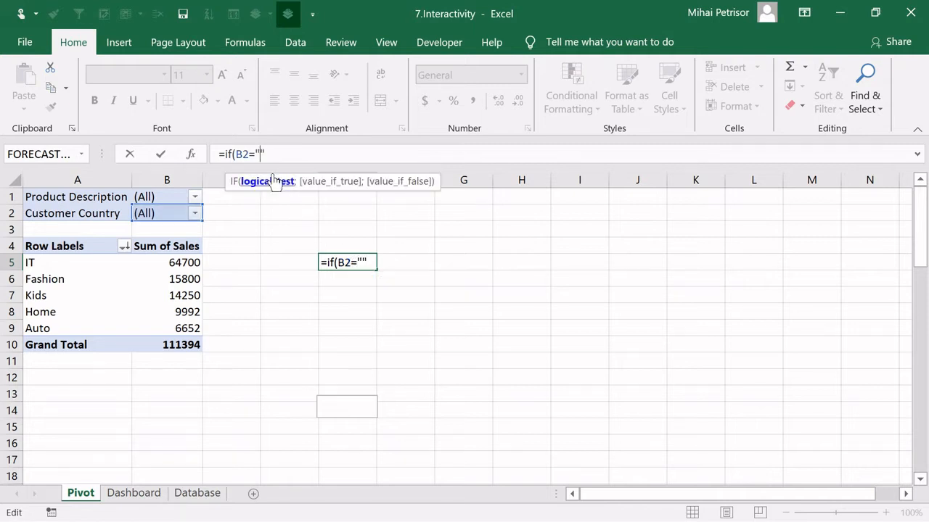
pyautogui.write('All"')
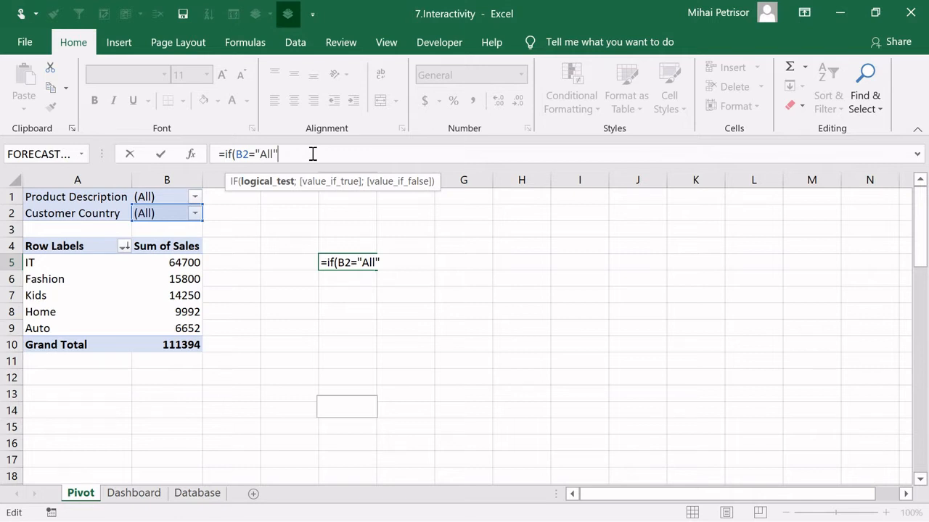
# Complete the E5 formula so it returns "Worldwide Sales" when the condition is true and B2 otherwise.
pyautogui.write(';')
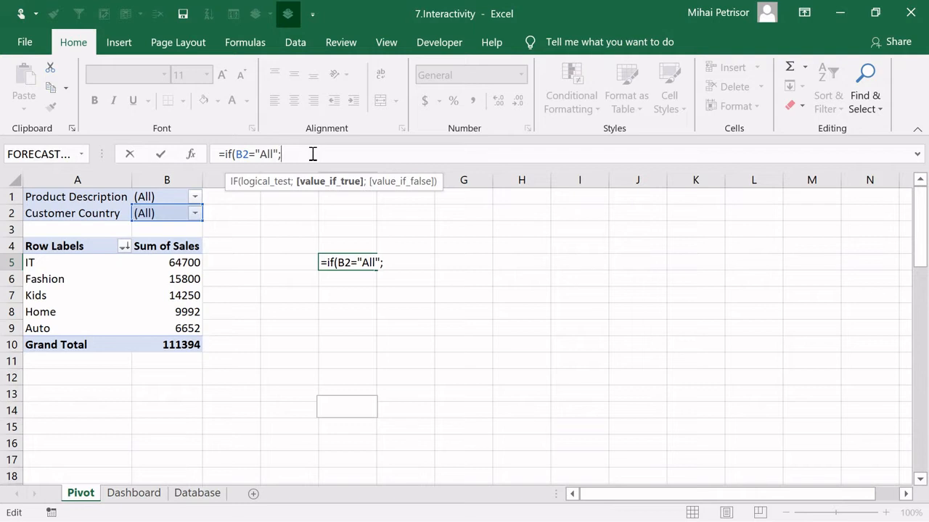
pyautogui.write('";"Worldwide')
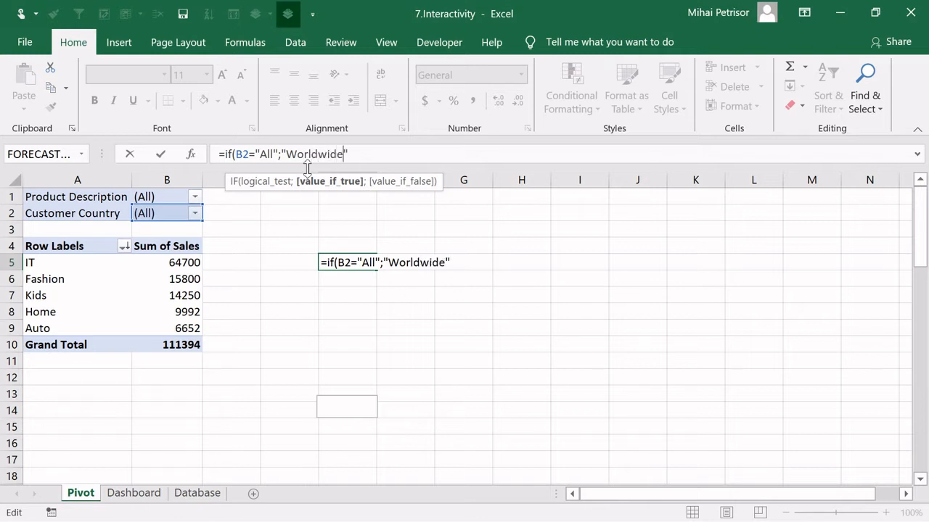
pyautogui.write(' Sales')
pyautogui.click(390, 156)
pyautogui.write(';')
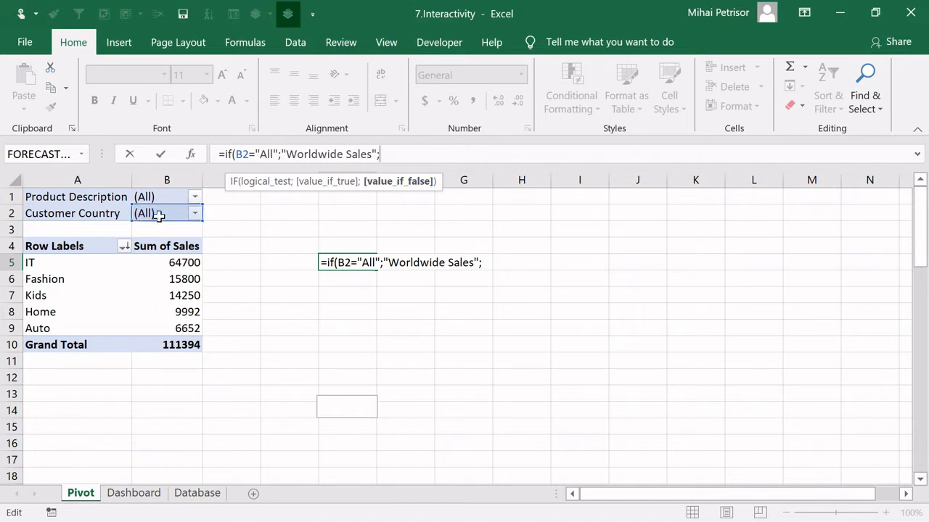
pyautogui.write('B2')
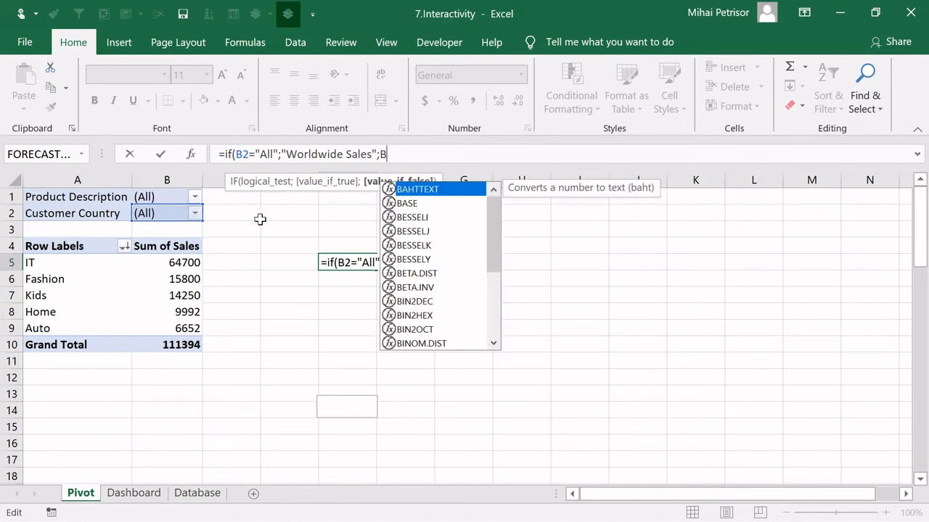
pyautogui.write(')')
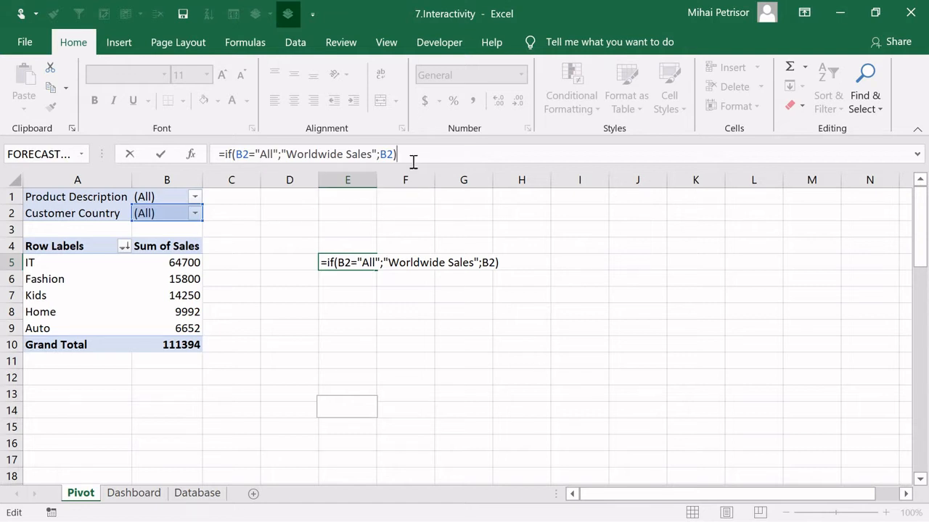
pyautogui.press('Return')
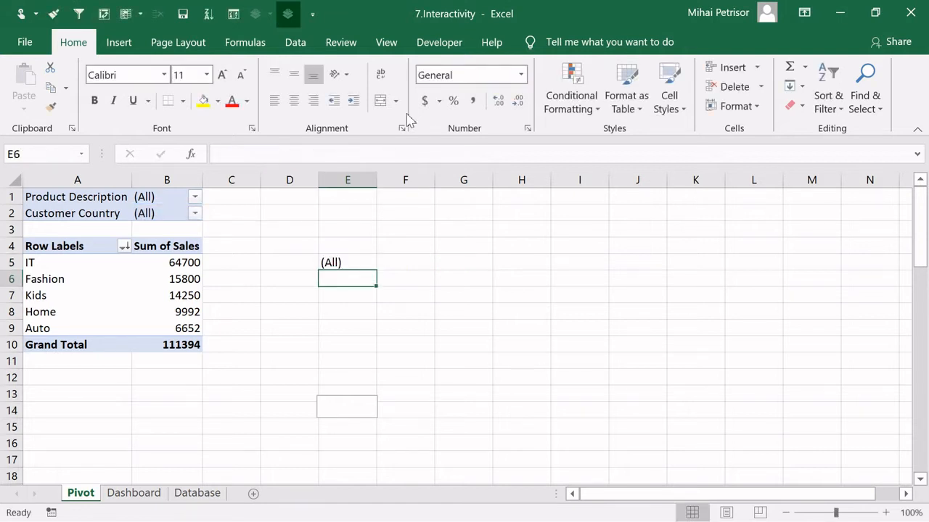
# Examine the arguments of the IF formula in E5 and compare its condition with the country filter text in B2.
pyautogui.click(360, 262)
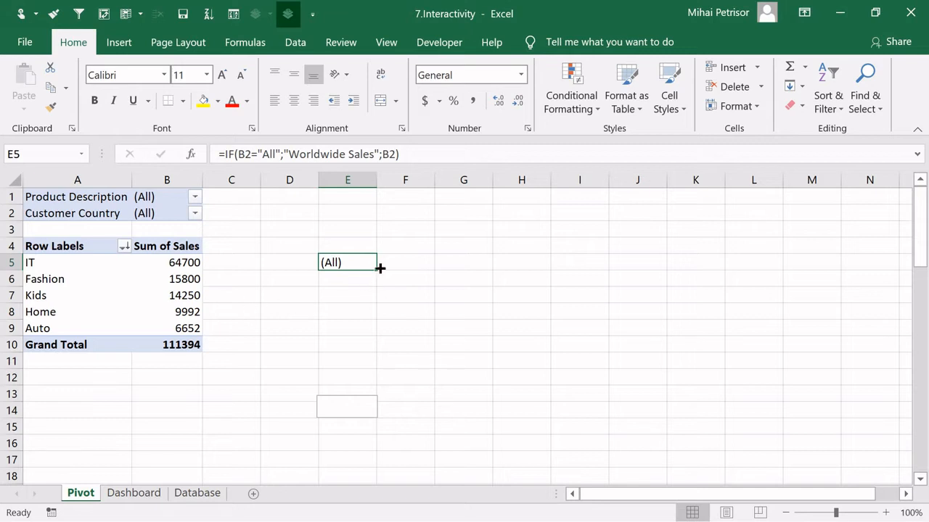
pyautogui.click(267, 152)
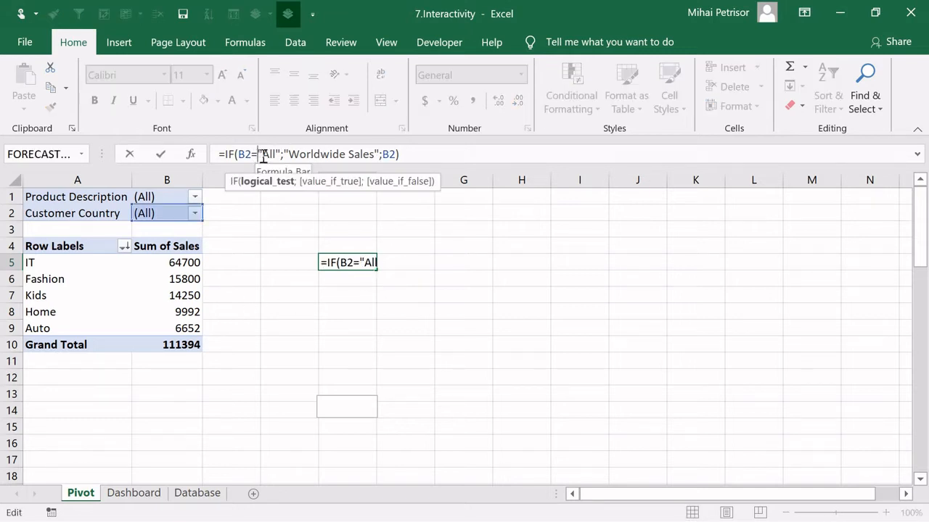
pyautogui.click(307, 157)
pyautogui.click(263, 157)
pyautogui.click(293, 155)
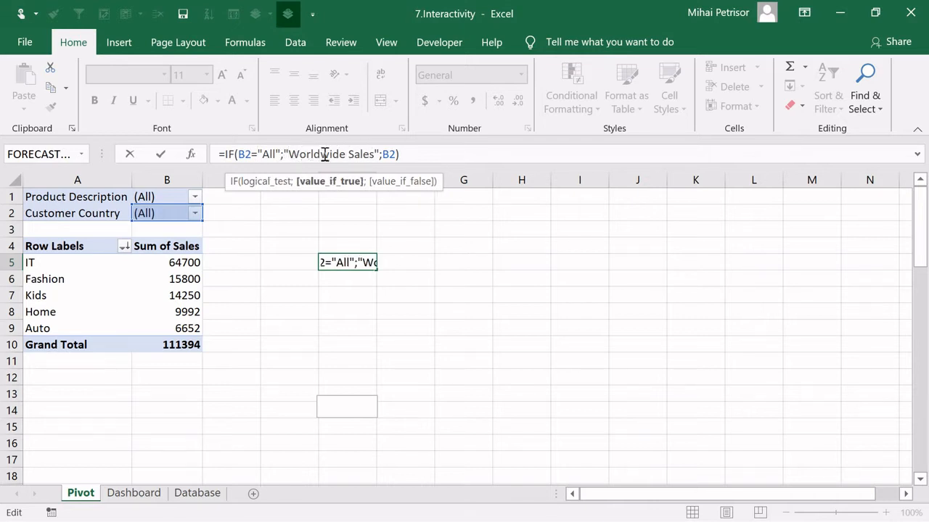
pyautogui.click(378, 155)
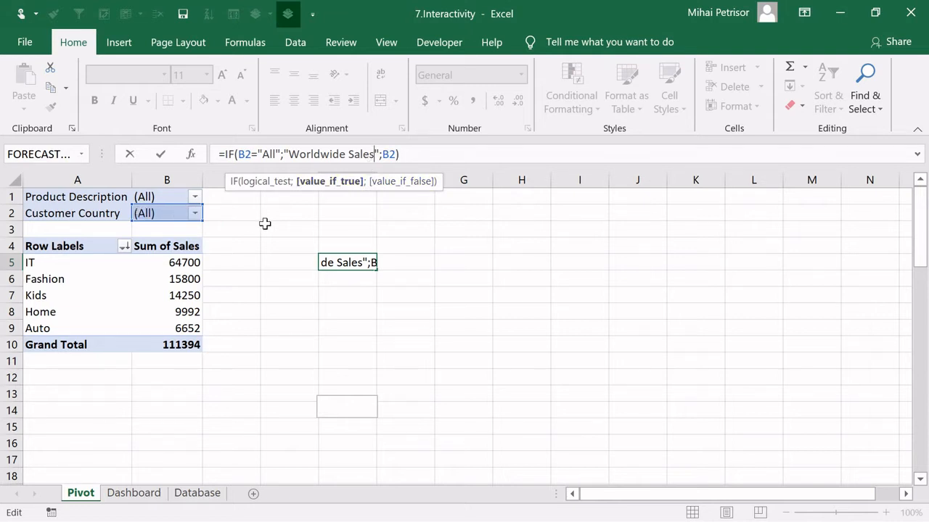
pyautogui.click(367, 257)
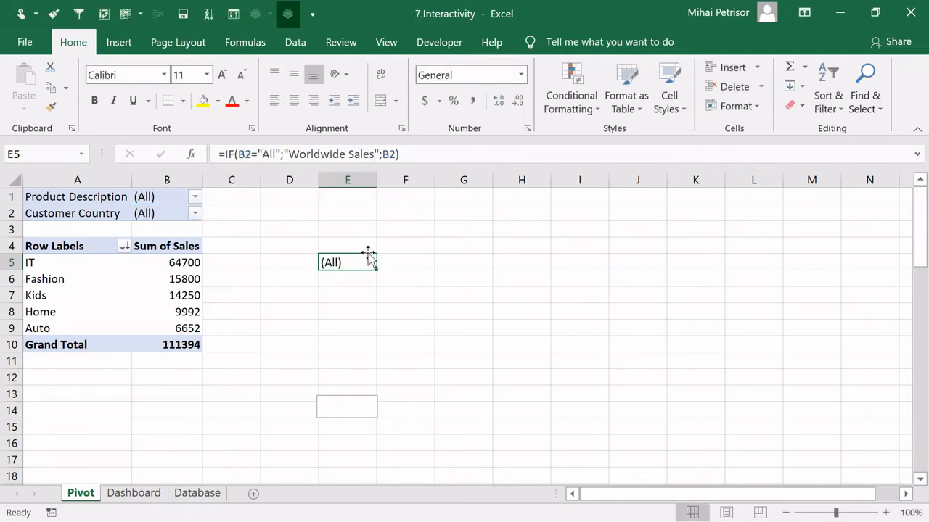
pyautogui.click(157, 214)
pyautogui.click(356, 266)
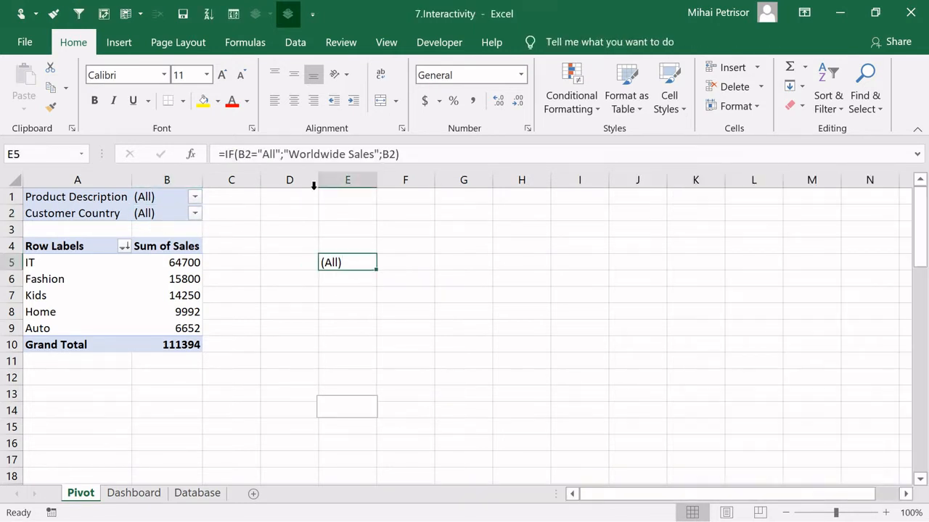
# Change the condition text in the E5 formula to "(All)", including the parentheses.
pyautogui.click(265, 151)
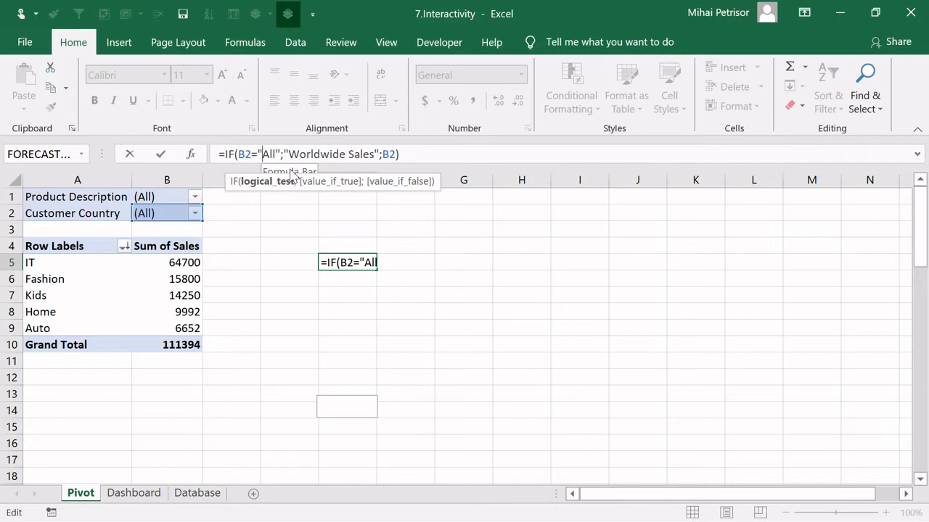
pyautogui.write('(')
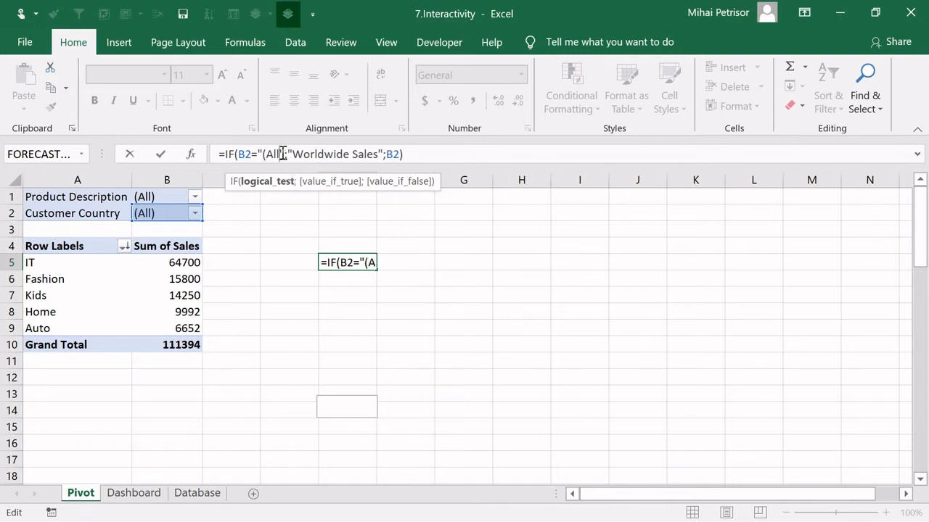
pyautogui.click(283, 154)
pyautogui.write(')')
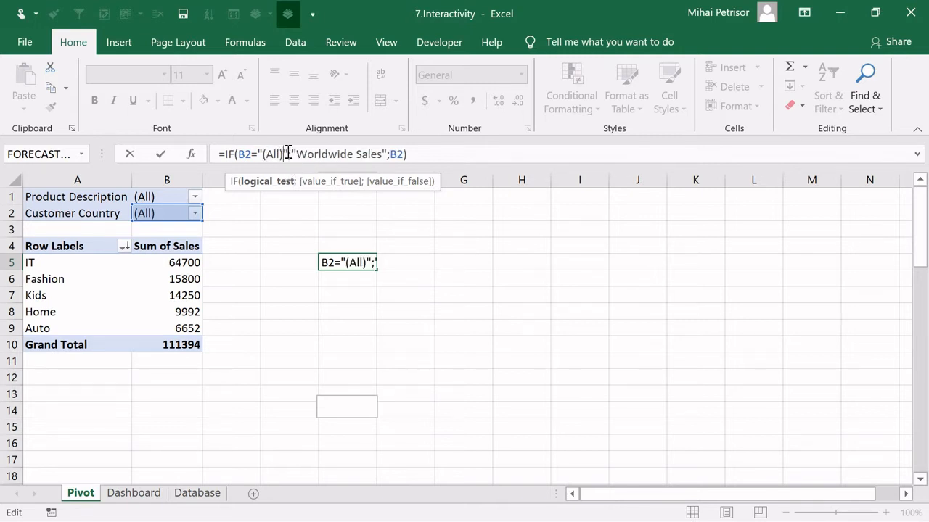
pyautogui.press('Return')
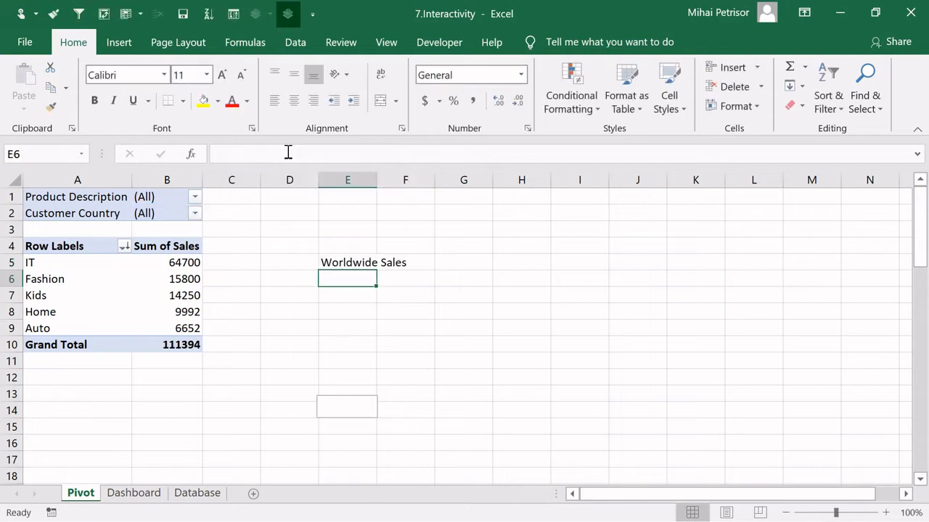
# Autofit column E to its contents and check the formula in E5.
pyautogui.doubleClick(379, 176)
pyautogui.click(375, 265)
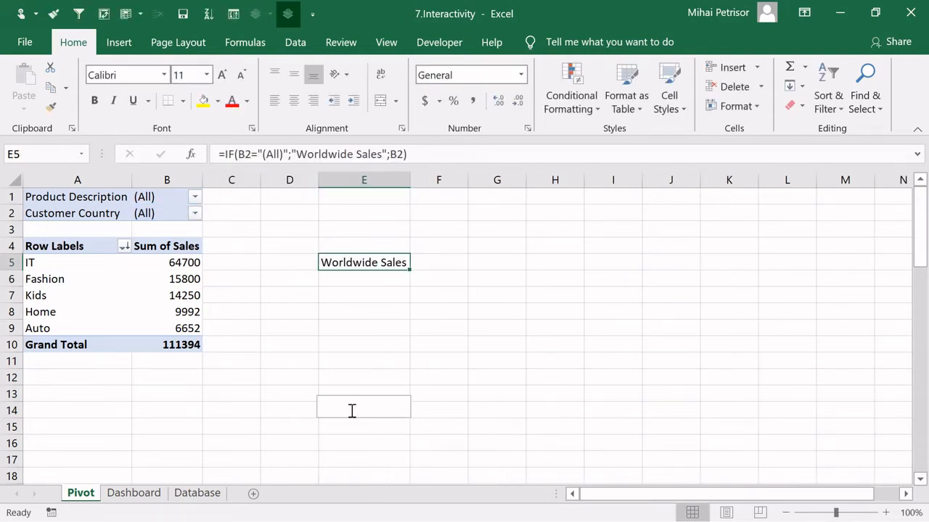
pyautogui.click(374, 311)
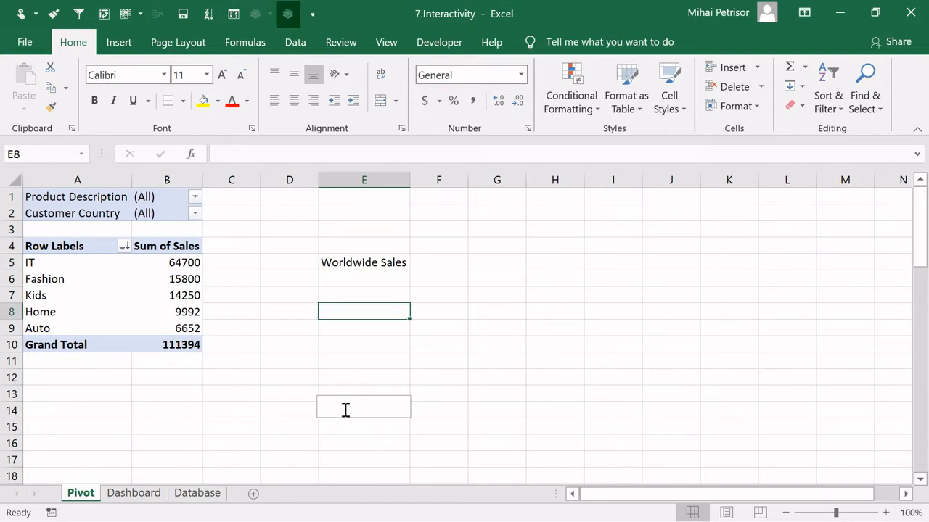
pyautogui.click(379, 266)
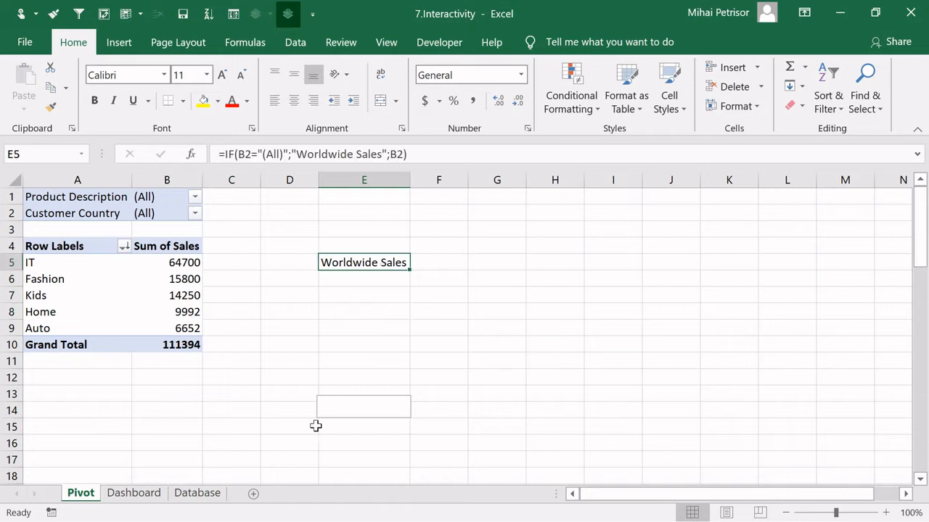
# Move the empty text box up to rows 9 and 10 of column E, below the helper cell.
pyautogui.rightClick(370, 409)
pyautogui.press('Escape')
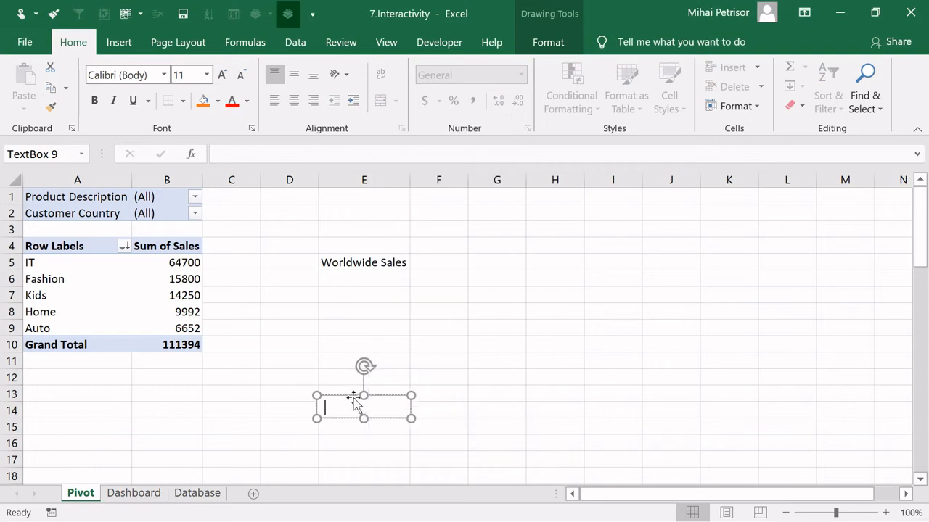
pyautogui.moveTo(353, 394); pyautogui.dragTo(350, 330)
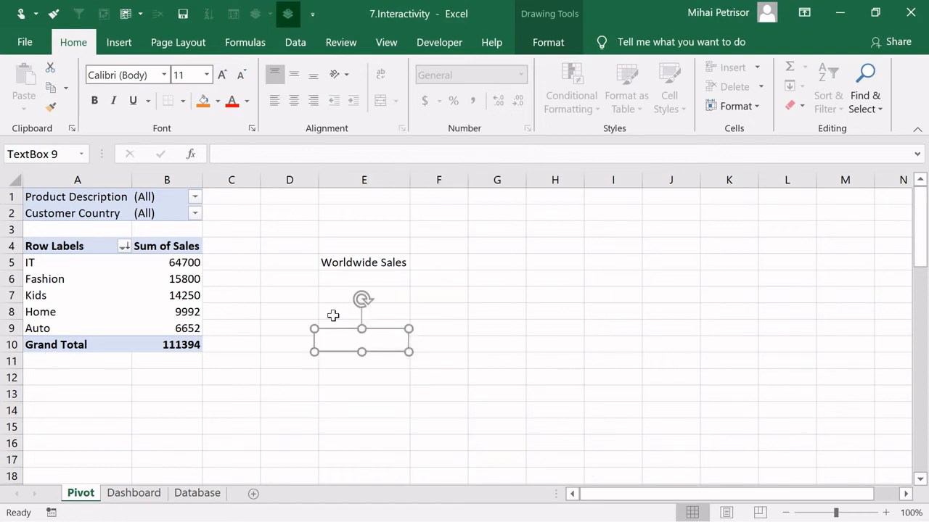
# Try to link the text box to the pivot table's grand total with =GETPIVOTDATA("Sales";$A$4).
pyautogui.click(239, 150)
pyautogui.write('=')
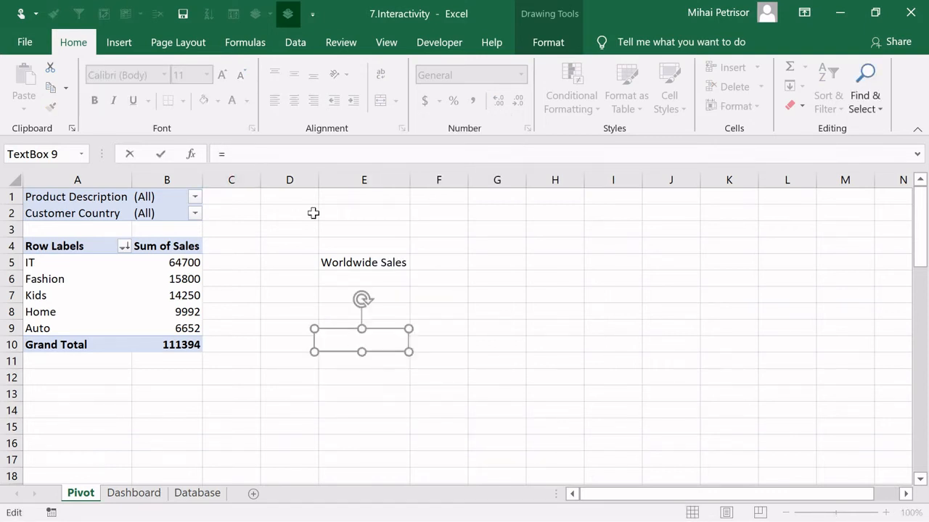
pyautogui.press('Escape')
pyautogui.click(356, 348)
pyautogui.click(237, 157)
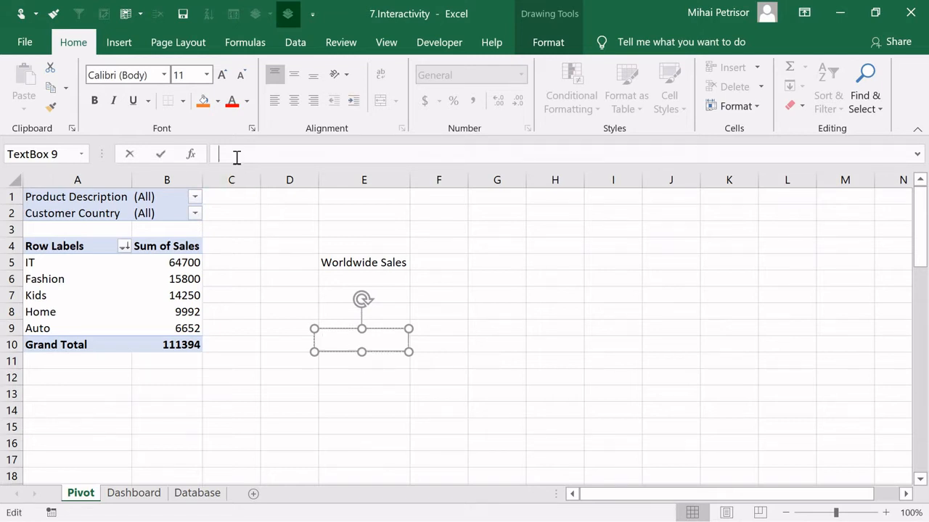
pyautogui.write('=')
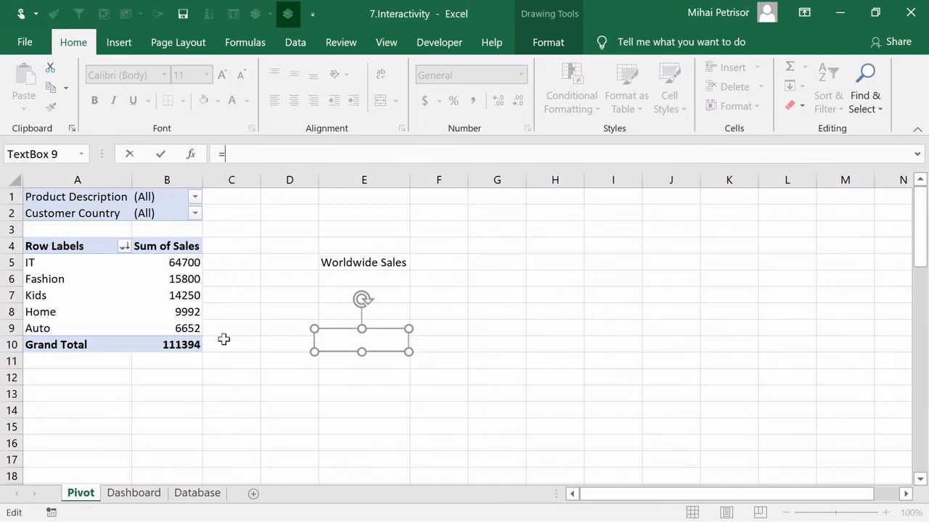
pyautogui.click(172, 338)
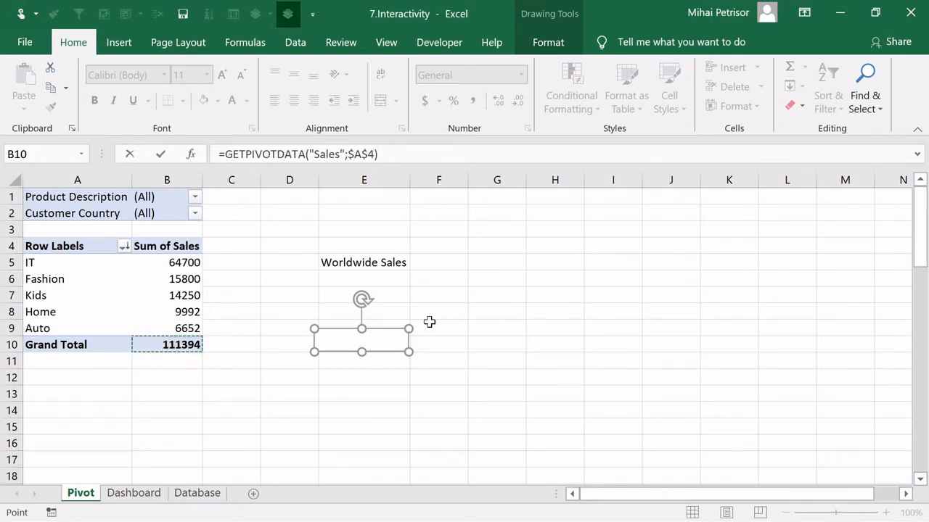
pyautogui.press('Return')
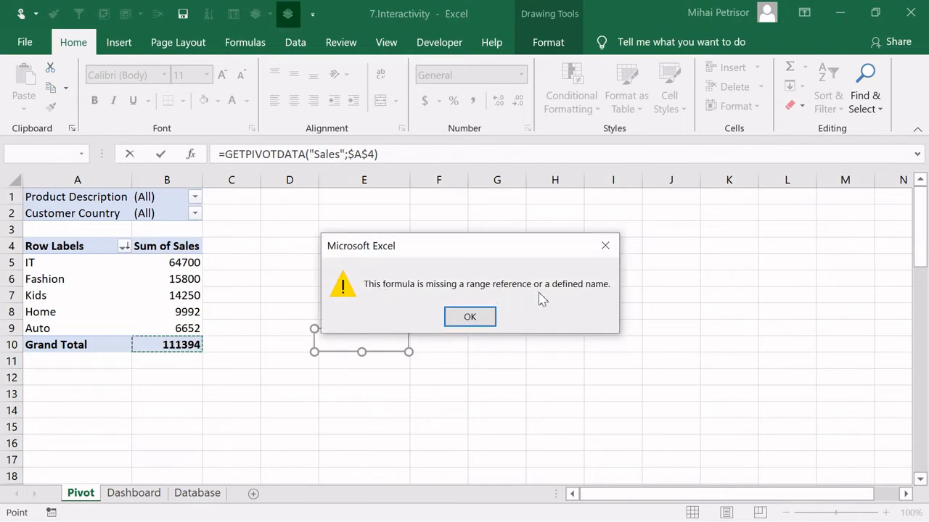
pyautogui.press('Return')
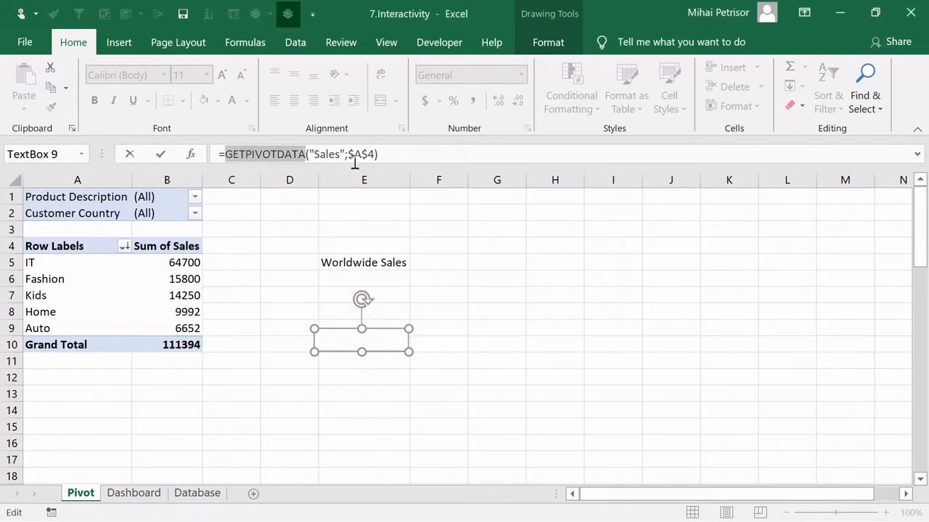
# Replace the text box's GETPIVOTDATA formula with a link to the empty cell F5, =$F$5.
pyautogui.moveTo(424, 150); pyautogui.dragTo(227, 156)
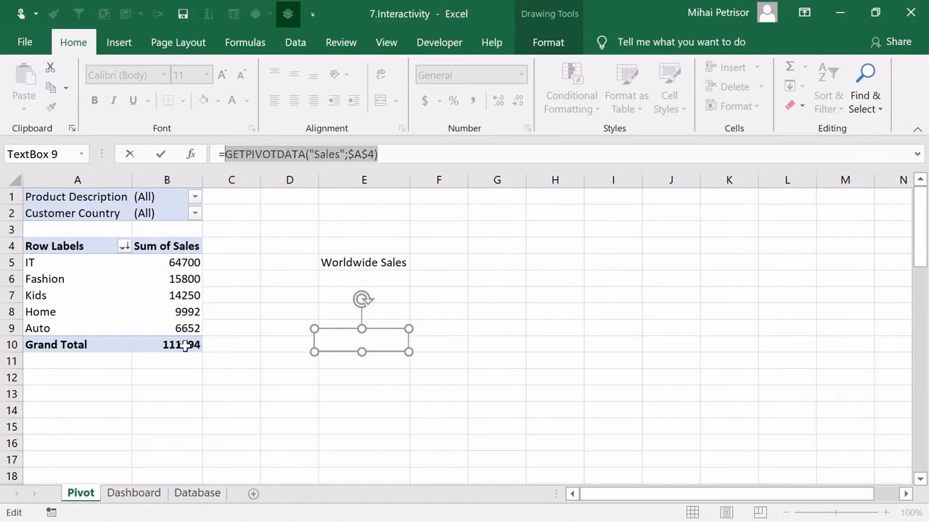
pyautogui.hotkey('ctrl', 'c')
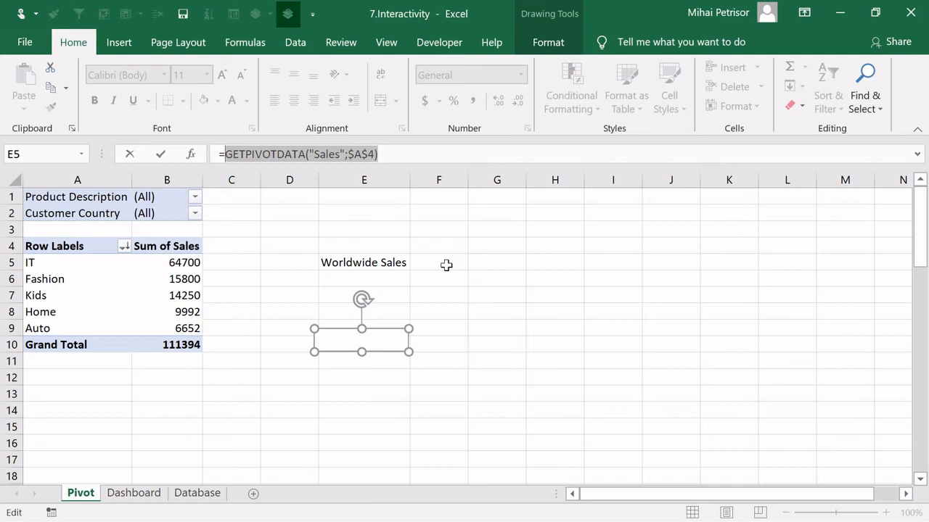
pyautogui.click(446, 265)
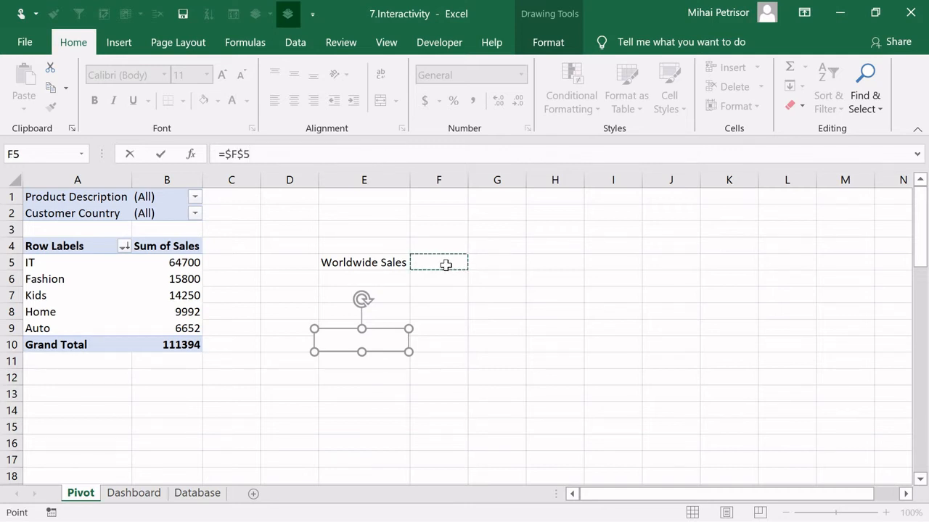
pyautogui.press('Return')
# Enter =GETPIVOTDATA("Sales";$A$4) in F5 by referencing the pivot table's grand total cell.
pyautogui.click(448, 266)
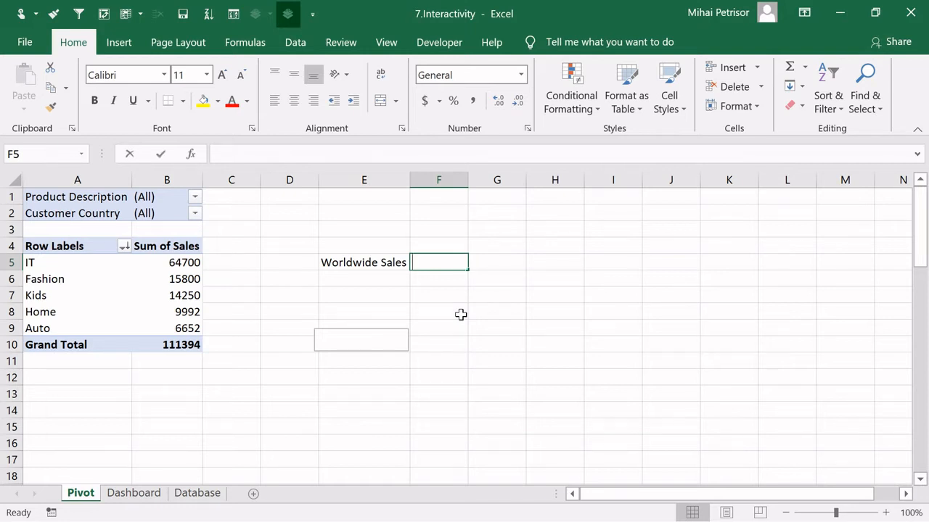
pyautogui.write('=')
pyautogui.click(166, 344)
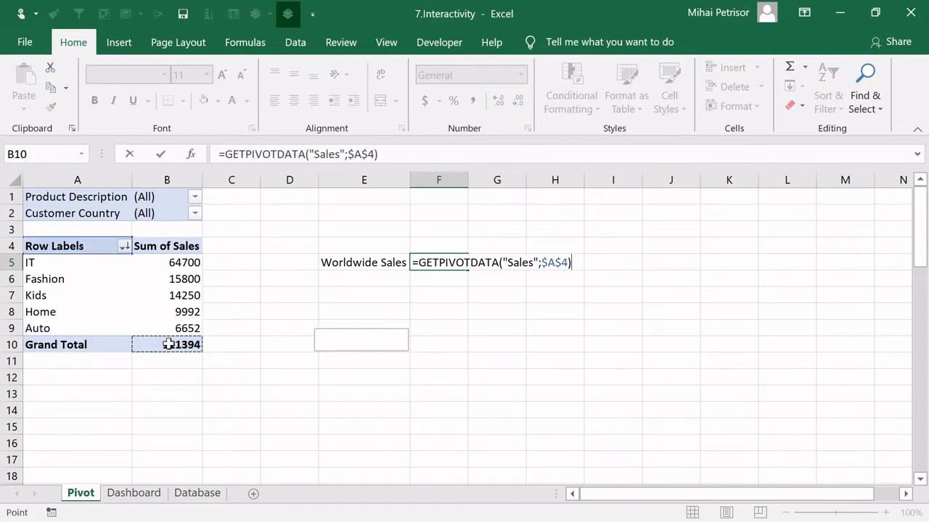
pyautogui.press('Return')
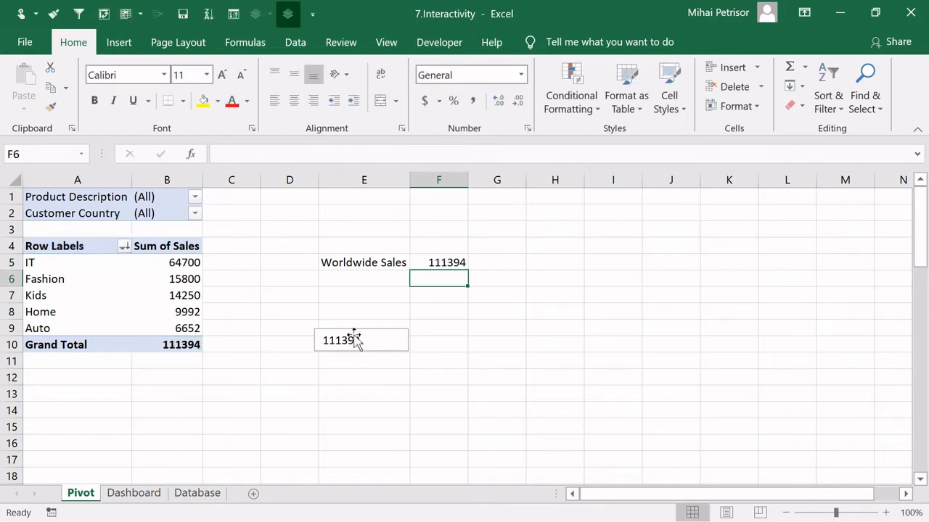
# Move the linked text box down to rows 11 and 12, below the helper cells.
pyautogui.click(454, 263)
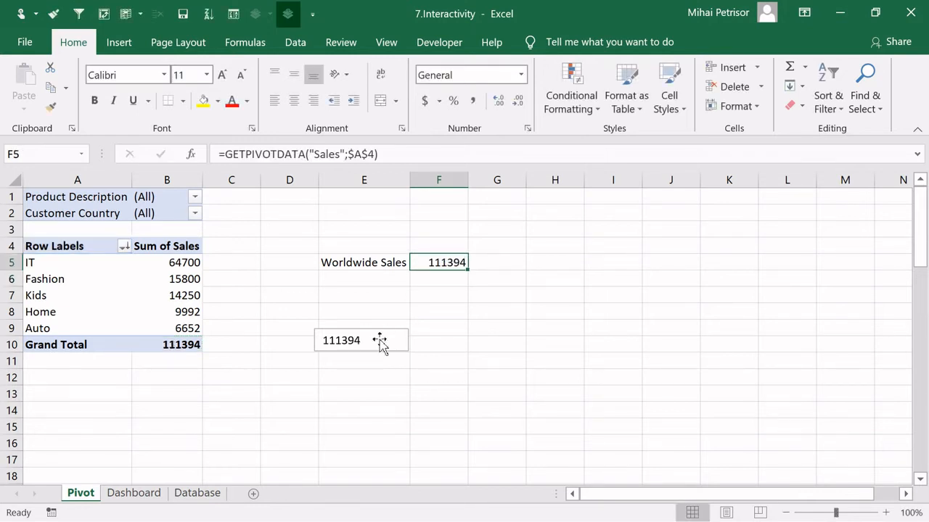
pyautogui.rightClick(367, 339)
pyautogui.press('Escape')
pyautogui.moveTo(358, 347); pyautogui.dragTo(380, 358)
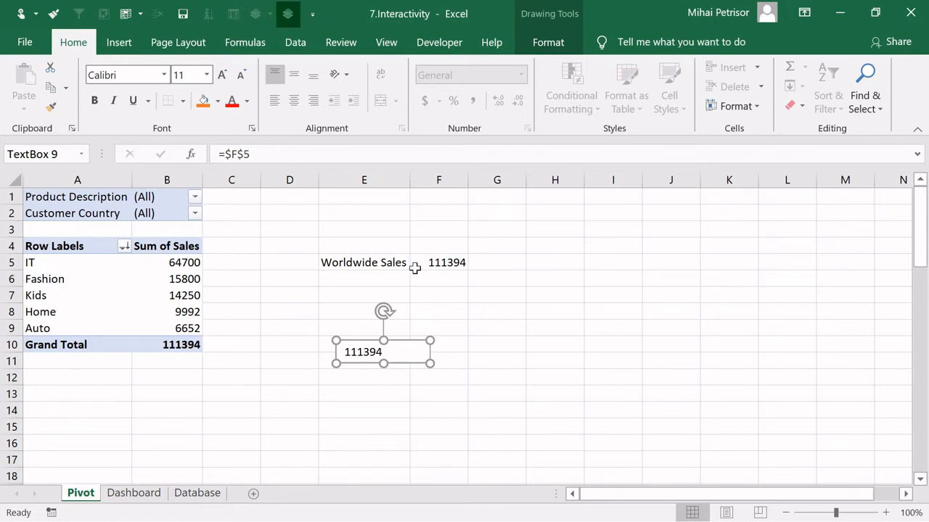
pyautogui.moveTo(413, 346); pyautogui.dragTo(385, 355)
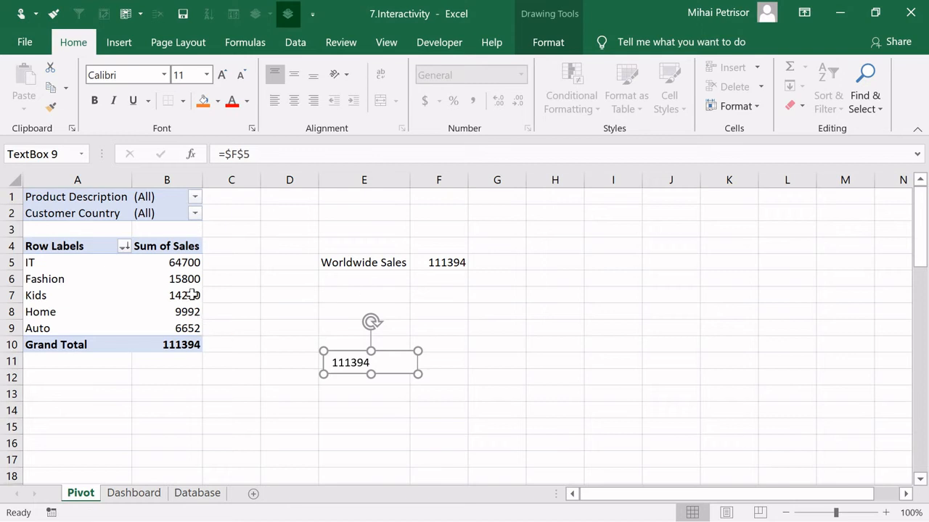
# Filter the pivot table's Customer Country to Italy only.
pyautogui.click(177, 214)
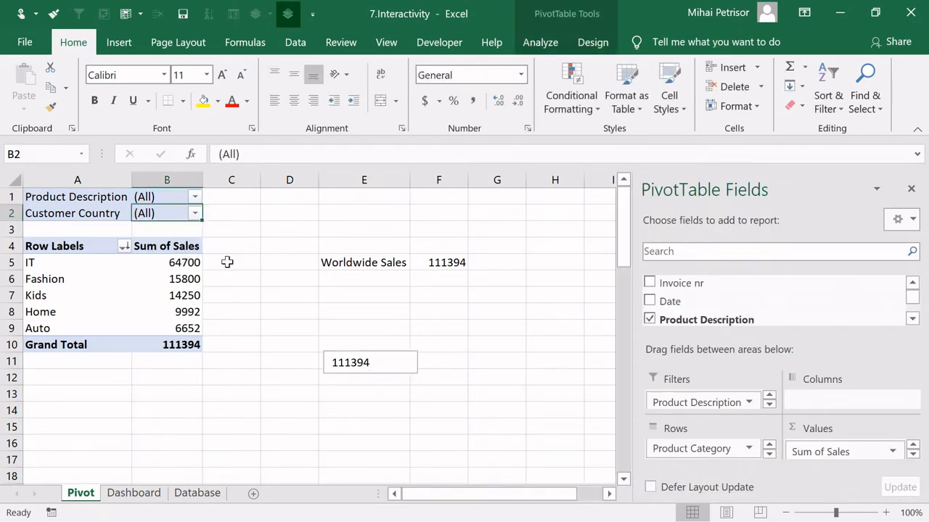
pyautogui.click(194, 213)
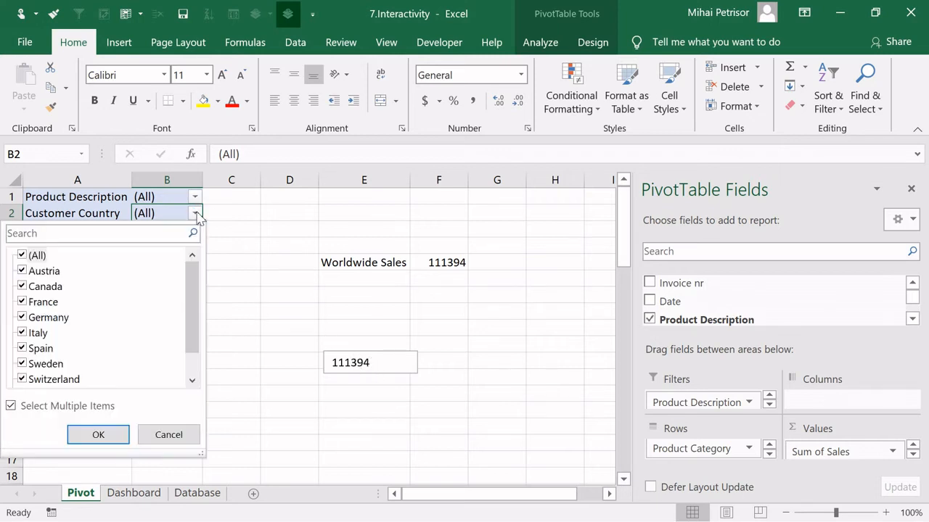
pyautogui.click(23, 255)
pyautogui.click(21, 333)
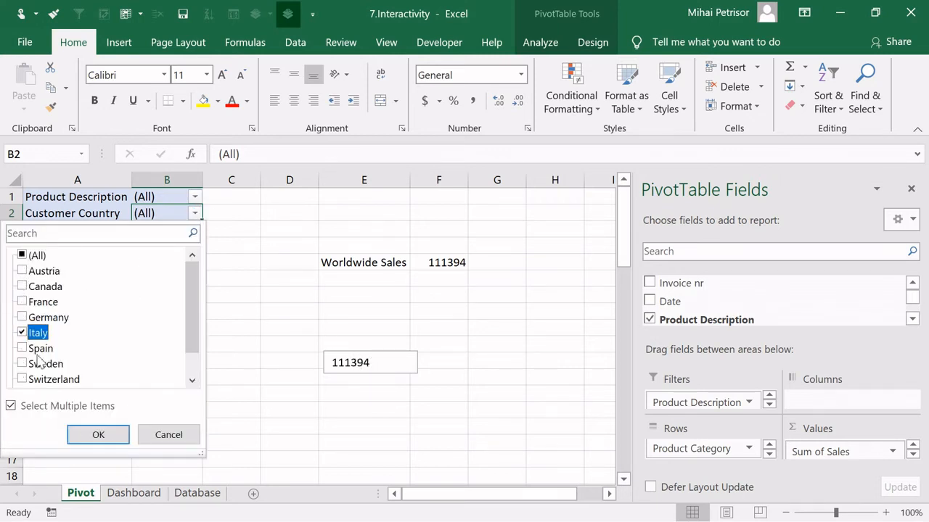
pyautogui.click(99, 435)
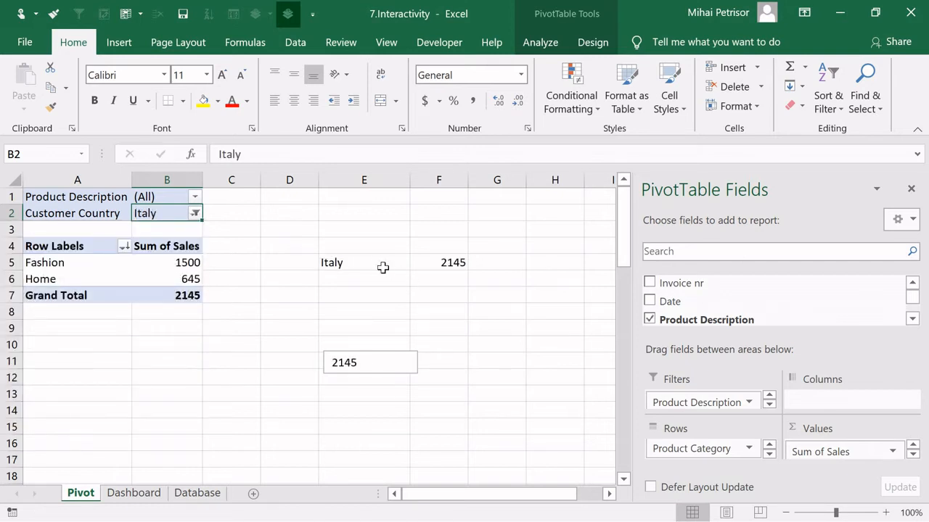
# Check the formulas in E5 and F5 and the text box's cell link under the country filter.
pyautogui.click(362, 263)
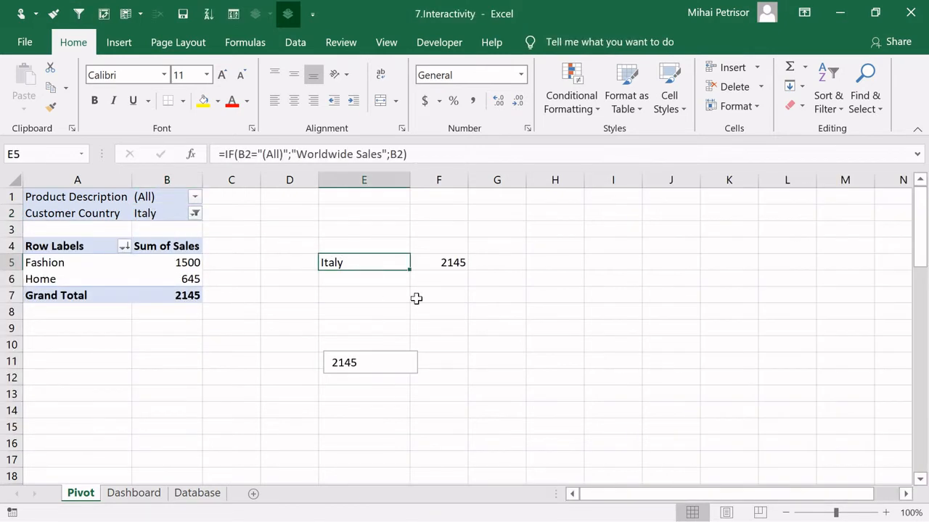
pyautogui.click(452, 262)
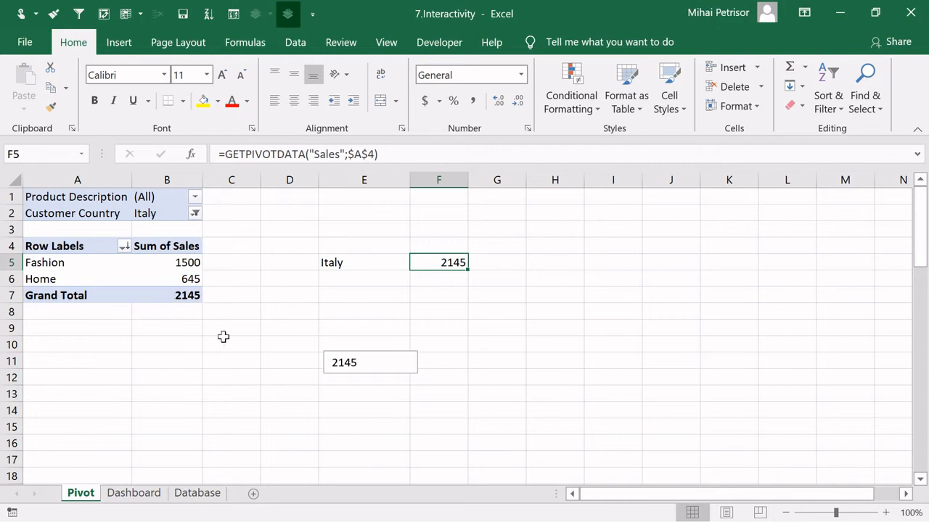
pyautogui.click(395, 359)
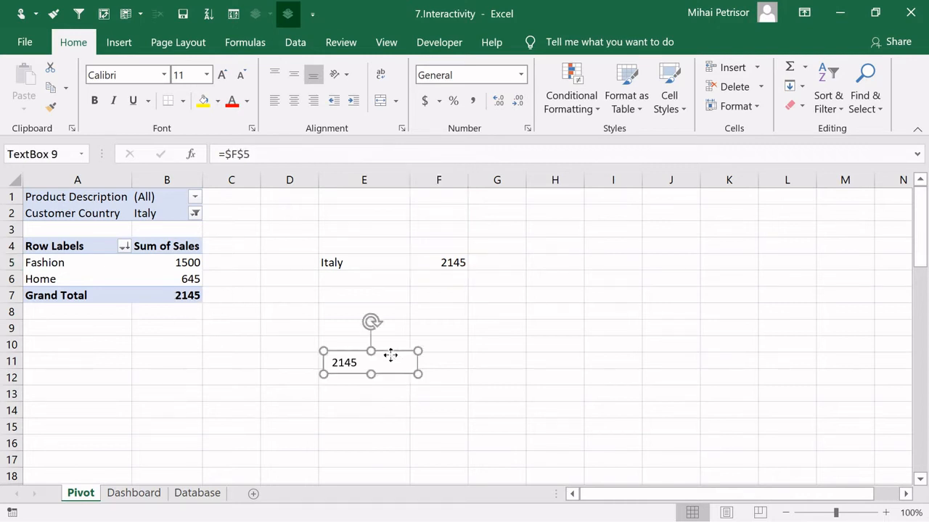
pyautogui.rightClick(390, 356)
pyautogui.click(368, 372)
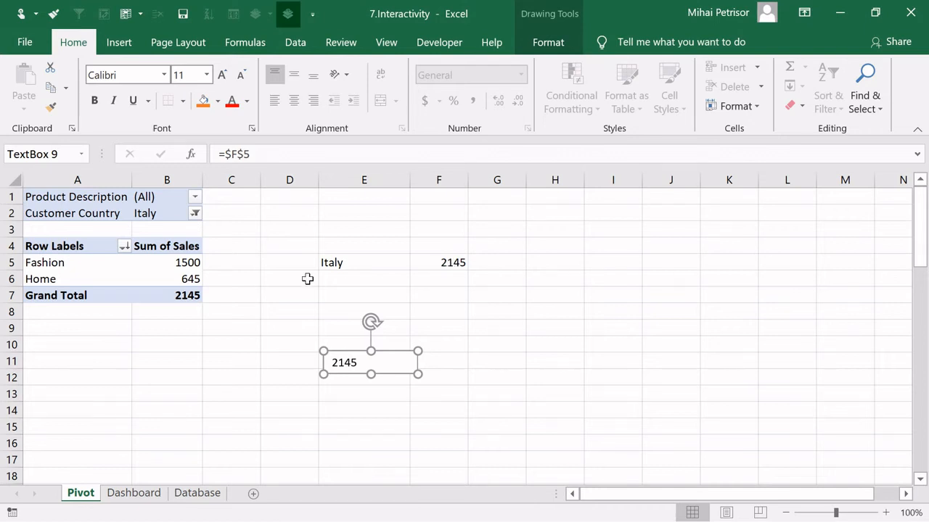
# Append &" Sales" to the value-if-false part of E5, making the formula =IF(B2="(All)";"Worldwide Sales";B2&" Sales").
pyautogui.click(378, 262)
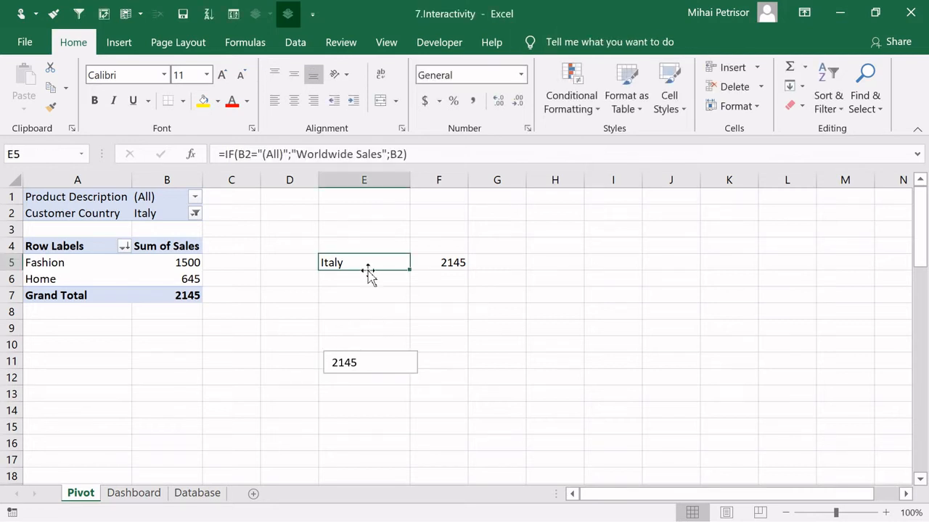
pyautogui.click(393, 155)
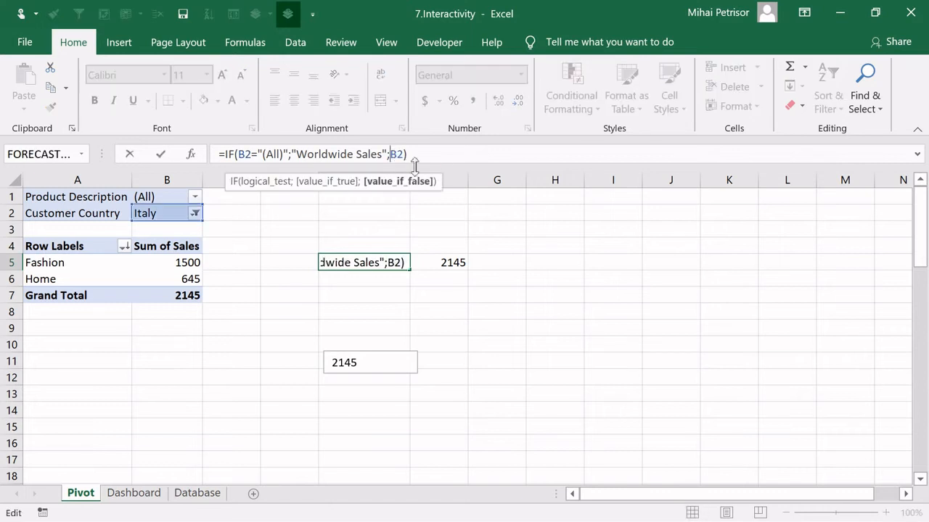
pyautogui.write('"')
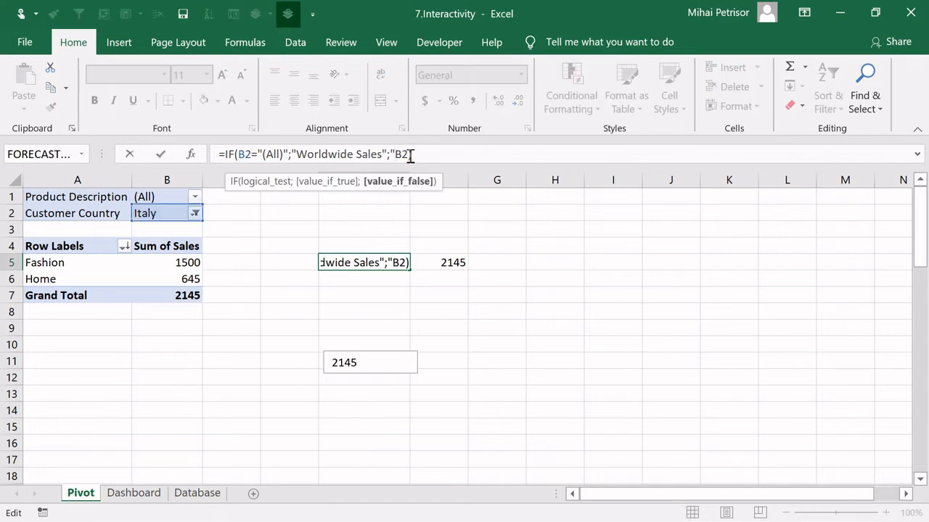
pyautogui.press('BackSpace')
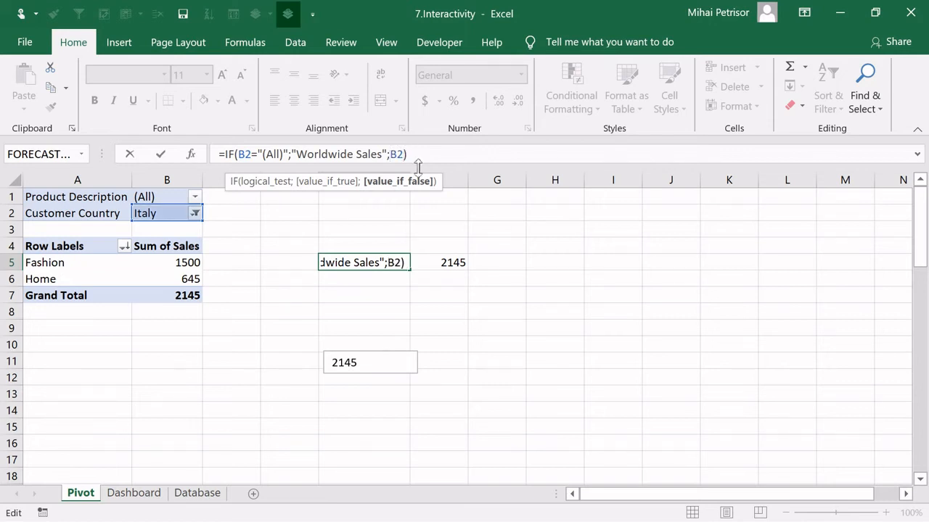
pyautogui.write('&""')
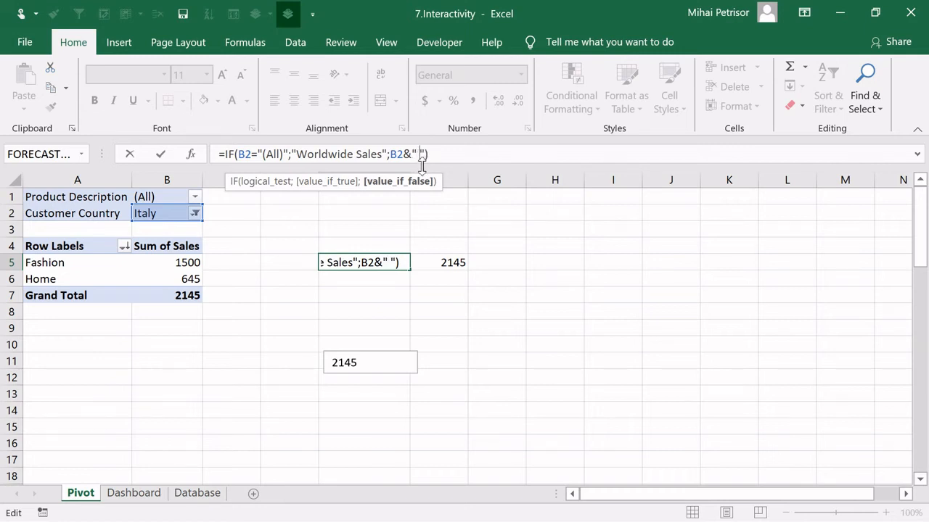
pyautogui.write(' Sales')
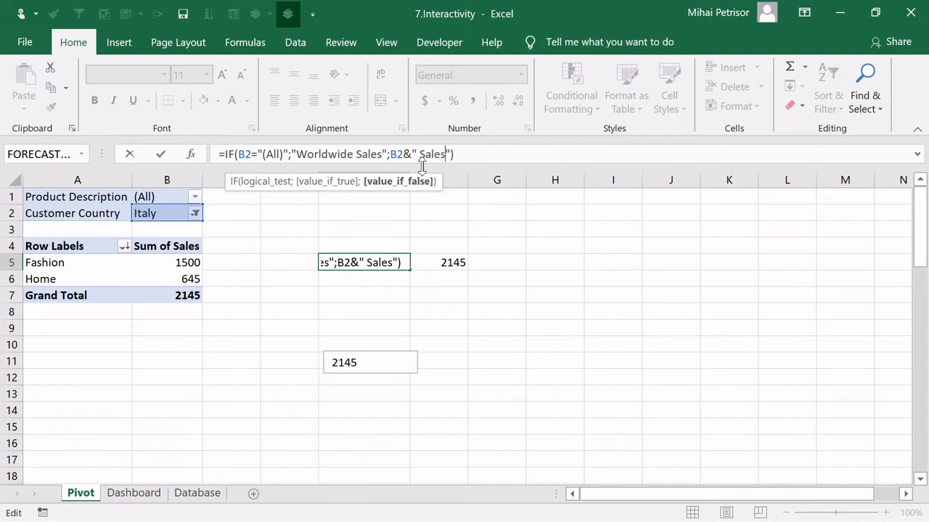
pyautogui.press('Return')
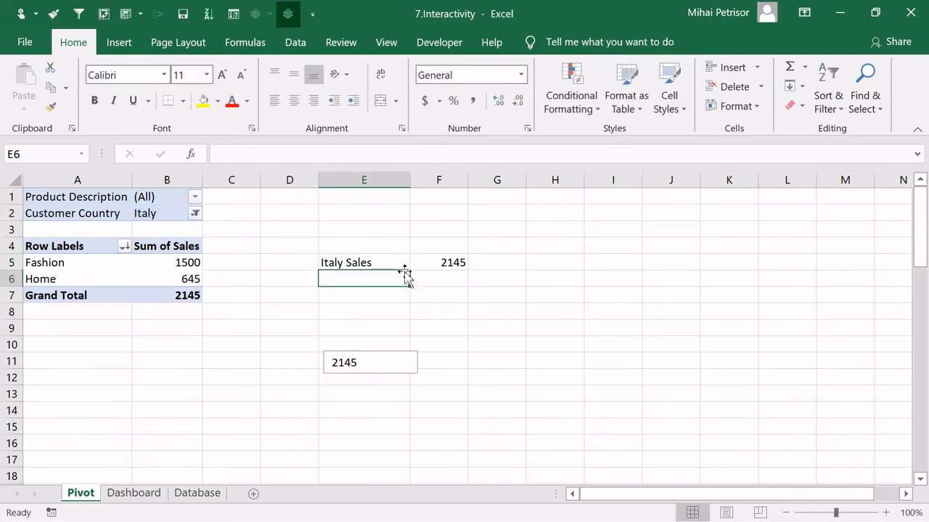
# Review the updated label formula in E5 and the grand total formula in F5.
pyautogui.click(400, 264)
pyautogui.click(462, 262)
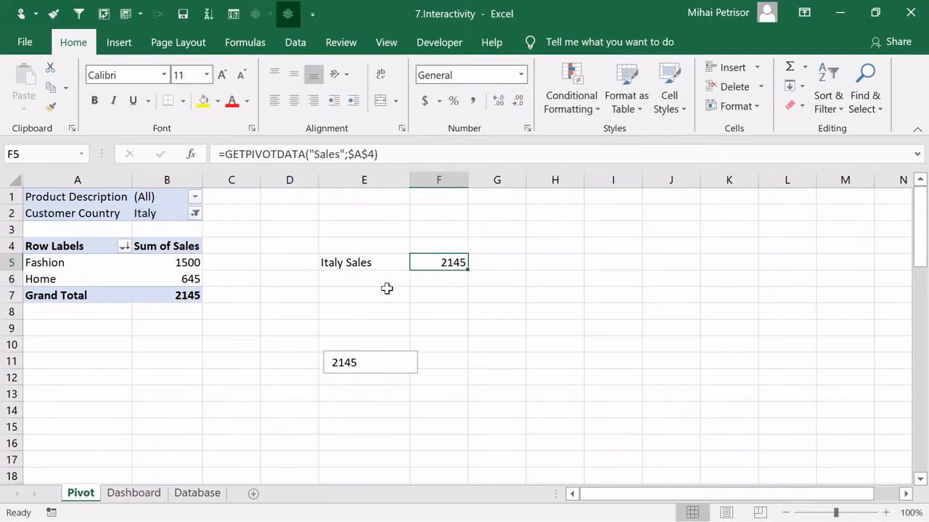
pyautogui.click(386, 283)
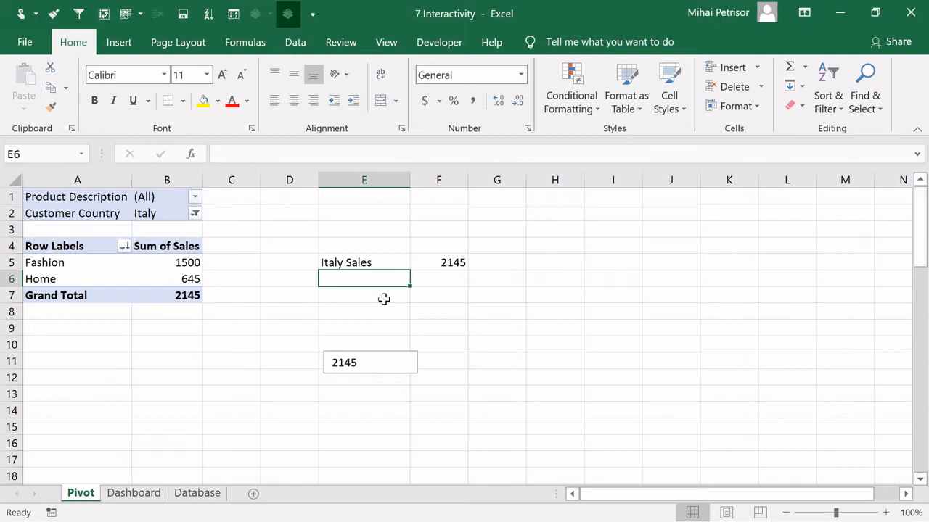
pyautogui.click(434, 266)
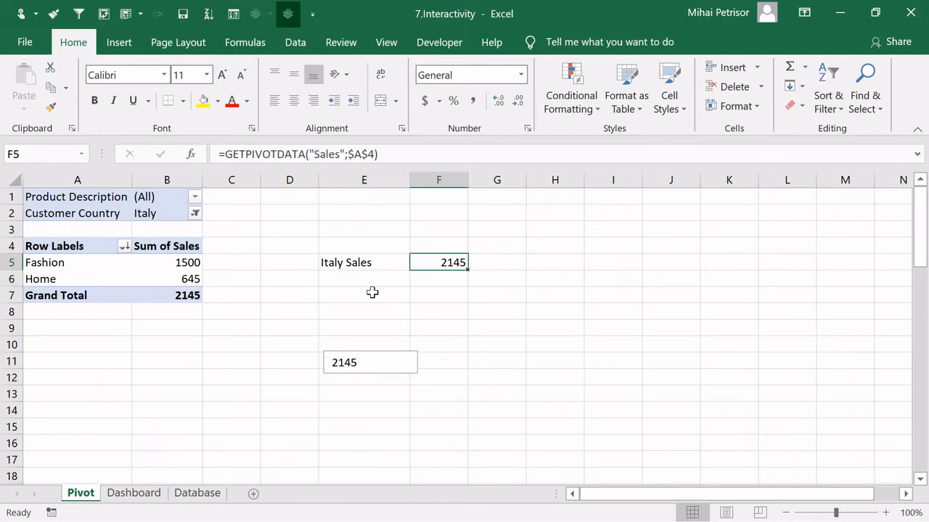
pyautogui.click(356, 263)
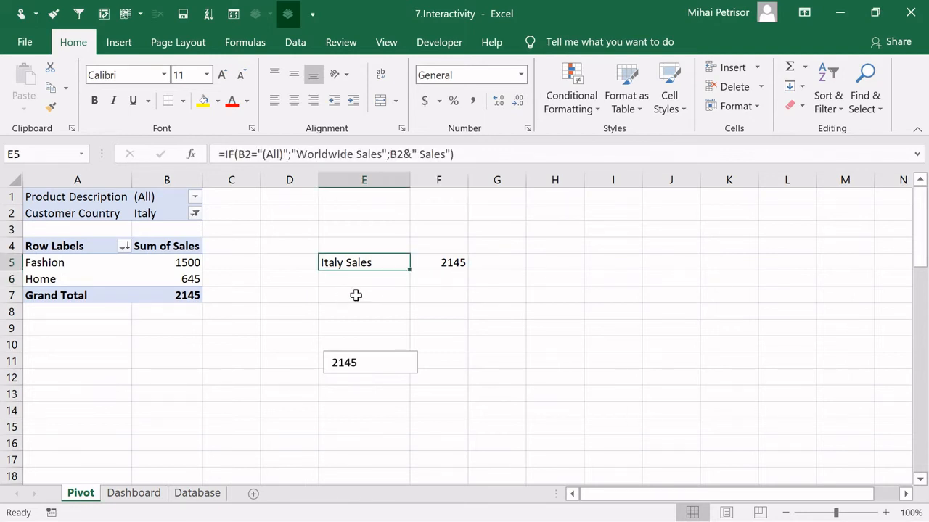
pyautogui.click(385, 296)
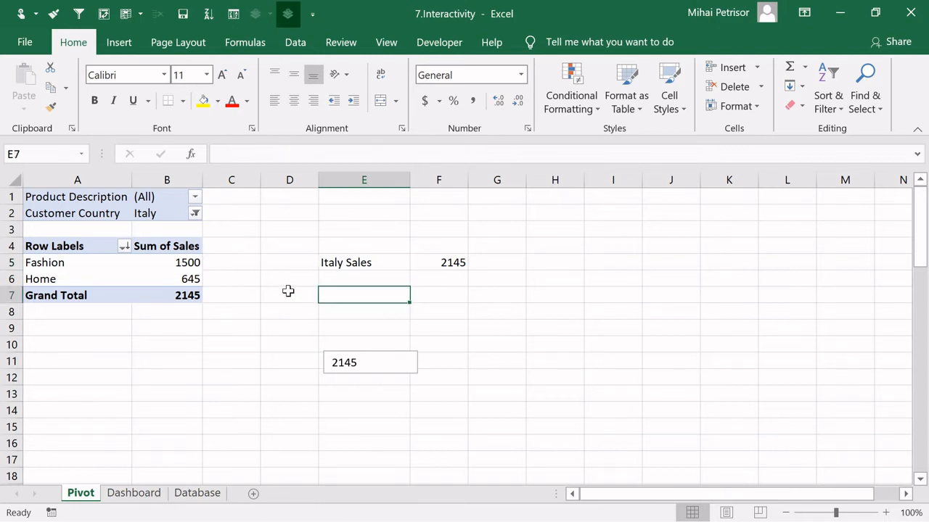
# Format cell F5 as Number with 0 decimal places and the 1000 separator.
pyautogui.click(453, 259)
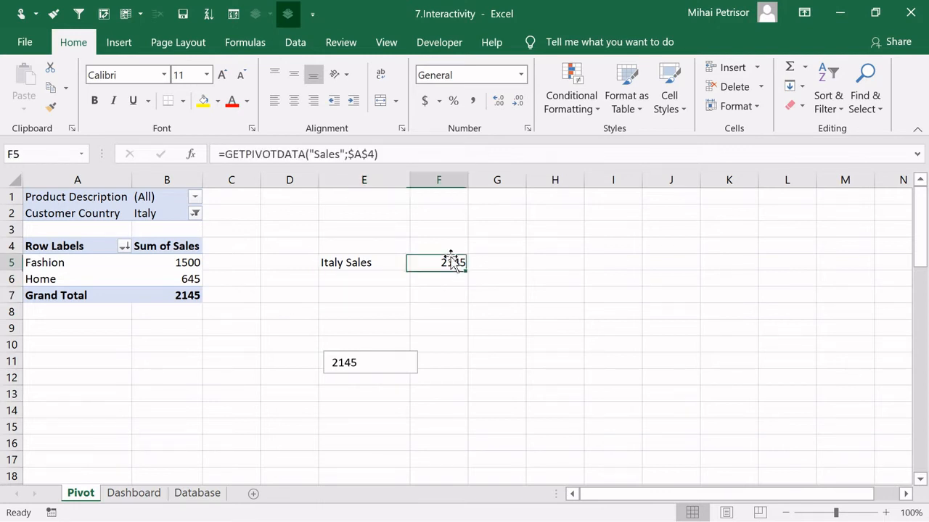
pyautogui.click(397, 305)
pyautogui.click(441, 263)
pyautogui.rightClick(441, 262)
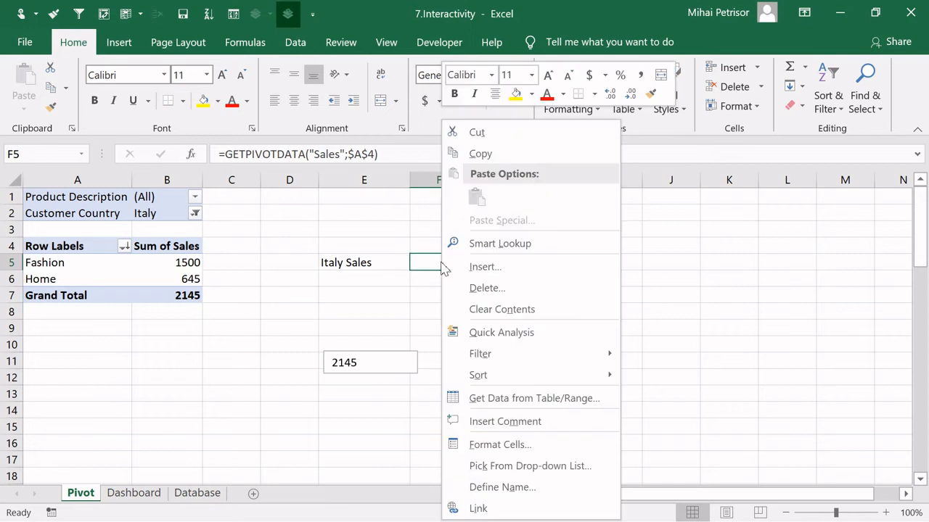
pyautogui.click(518, 446)
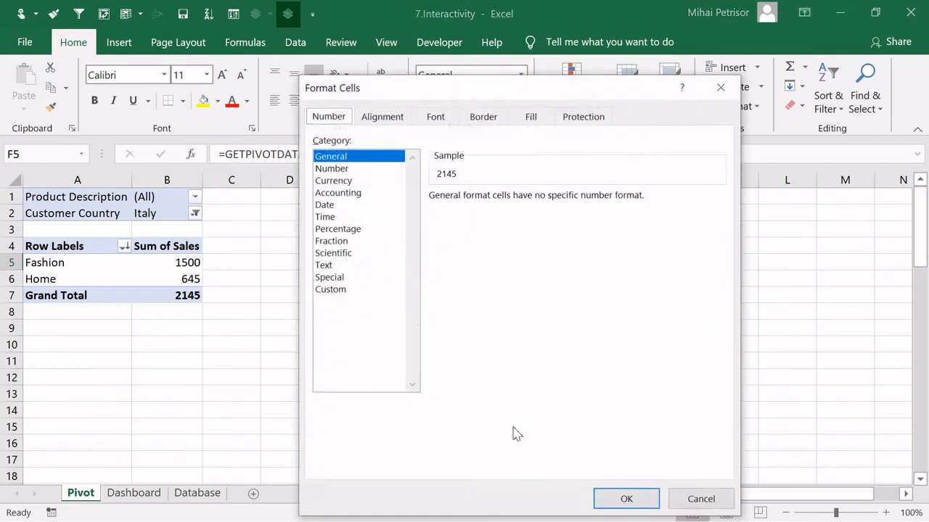
pyautogui.click(351, 170)
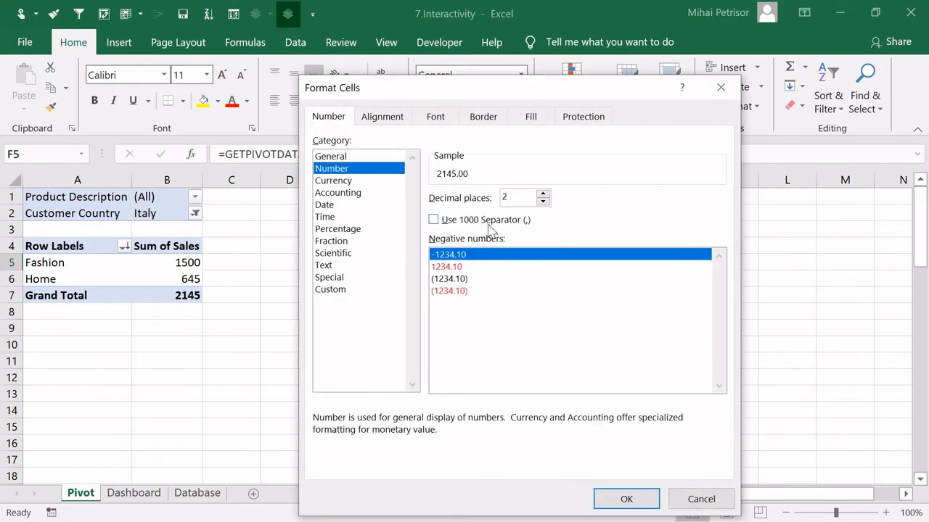
pyautogui.click(542, 203)
pyautogui.click(542, 203)
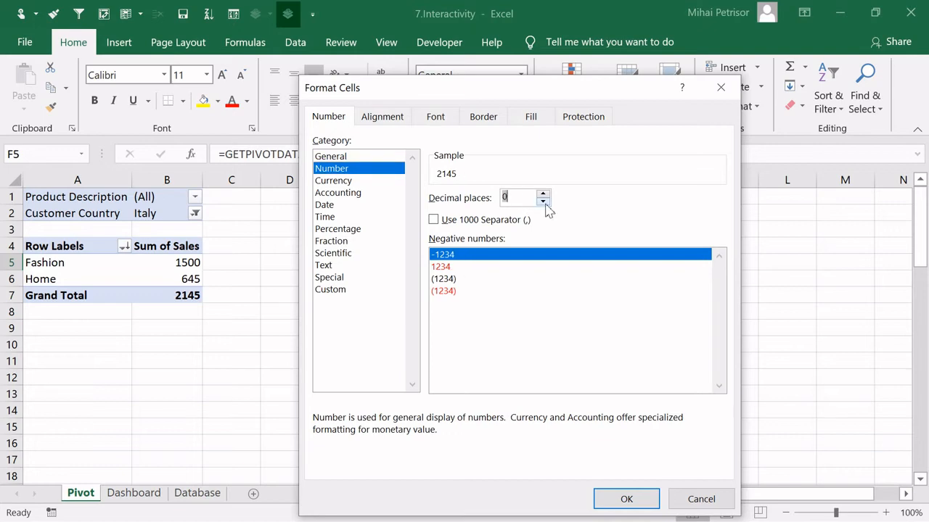
pyautogui.click(434, 219)
pyautogui.click(626, 497)
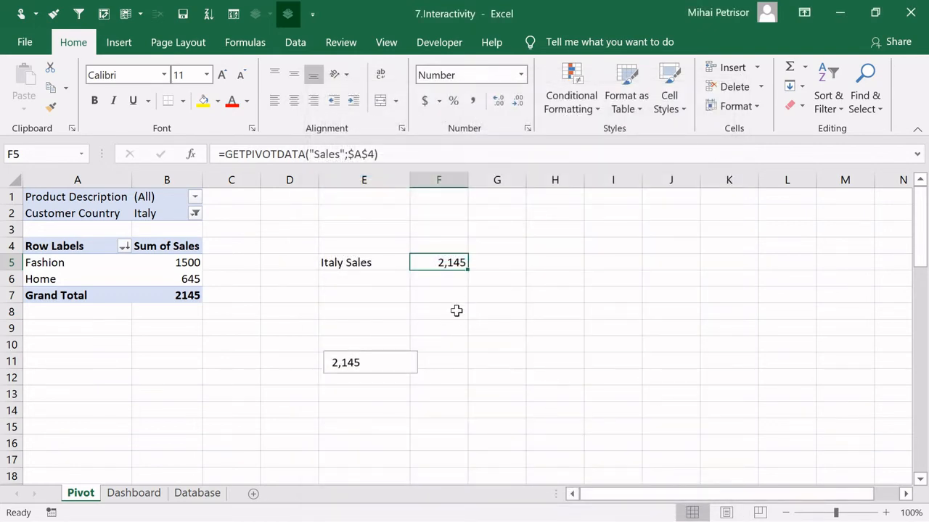
# Format cell F5 with the Accounting number format in dollars.
pyautogui.click(446, 306)
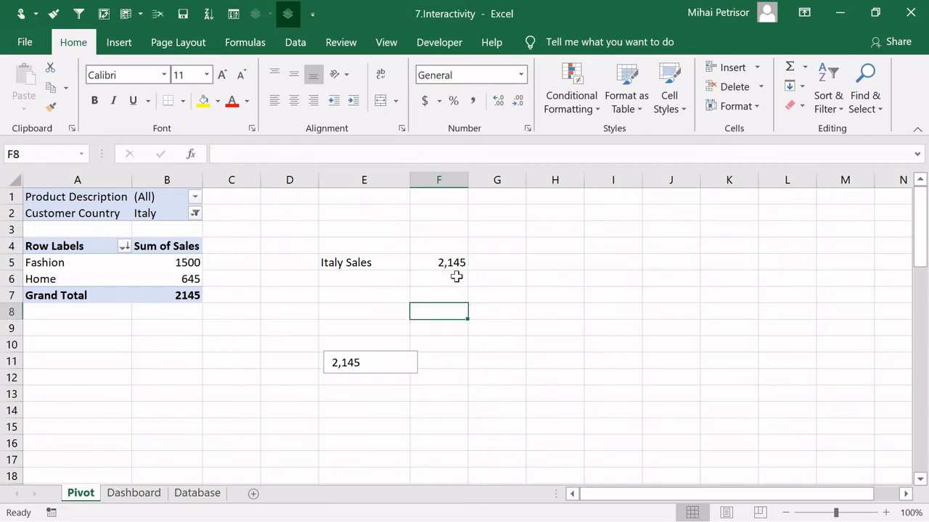
pyautogui.rightClick(439, 267)
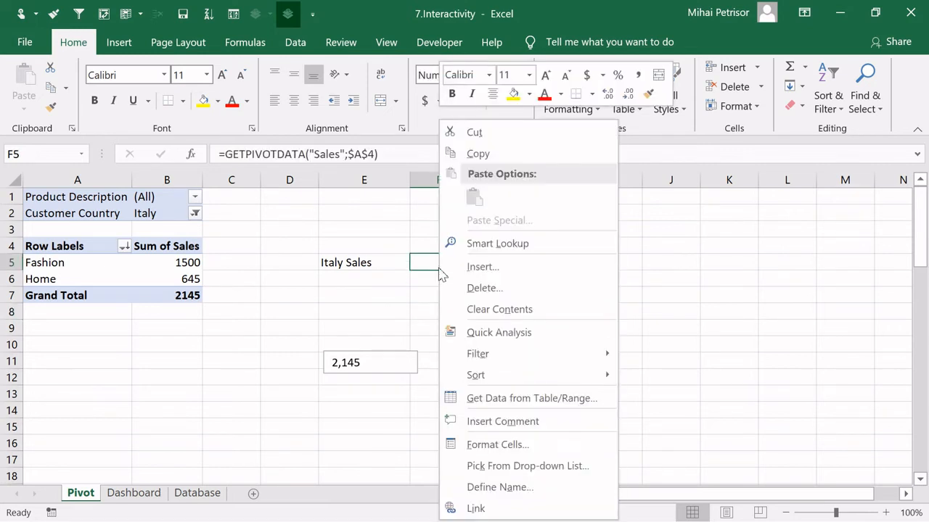
pyautogui.press('Escape')
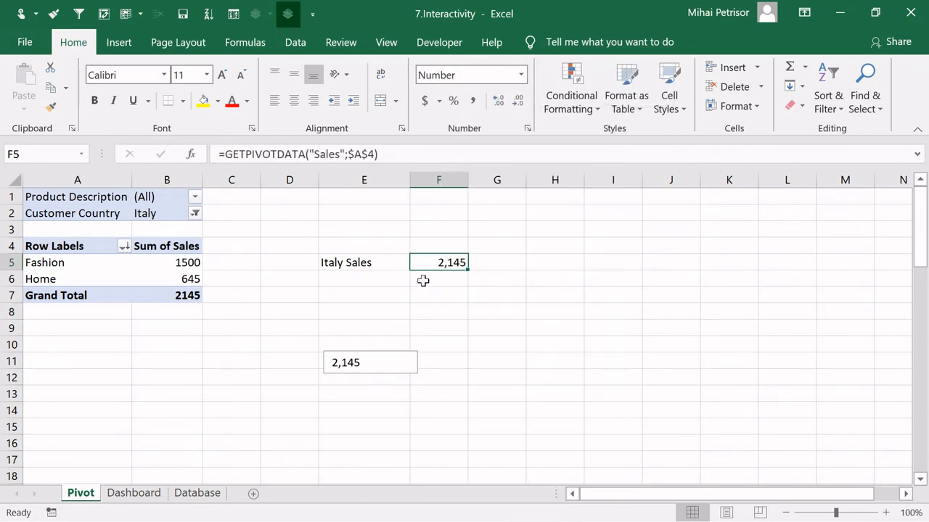
pyautogui.click(425, 102)
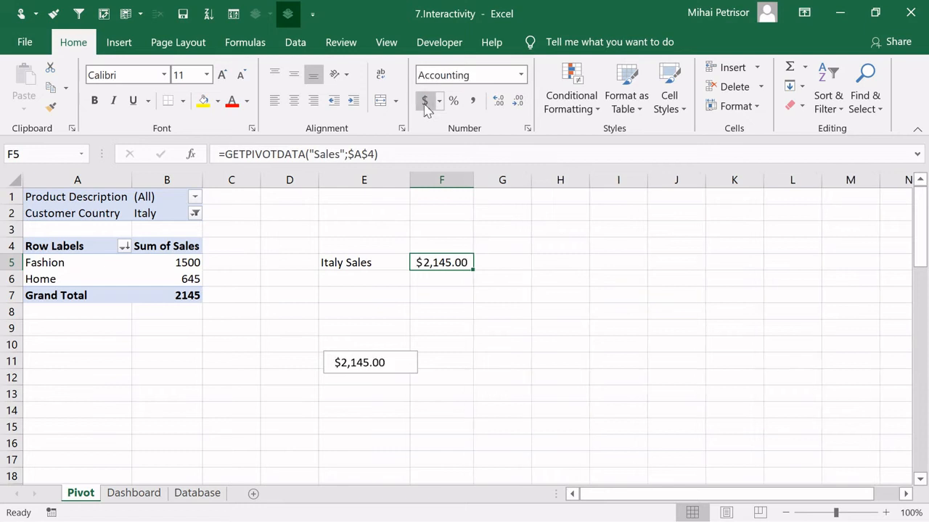
pyautogui.click(522, 349)
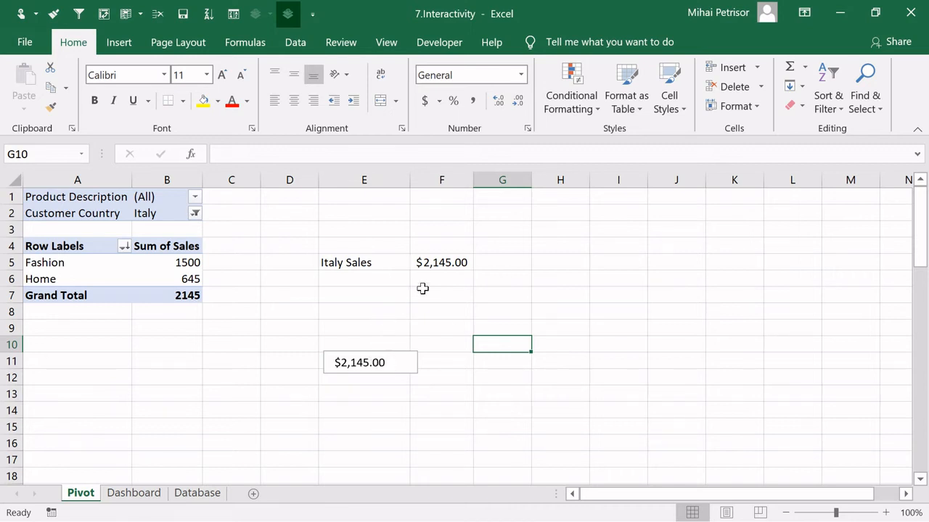
# Move the text box linked to F5 to the right along row 11, making room for a second box beside it.
pyautogui.click(389, 356)
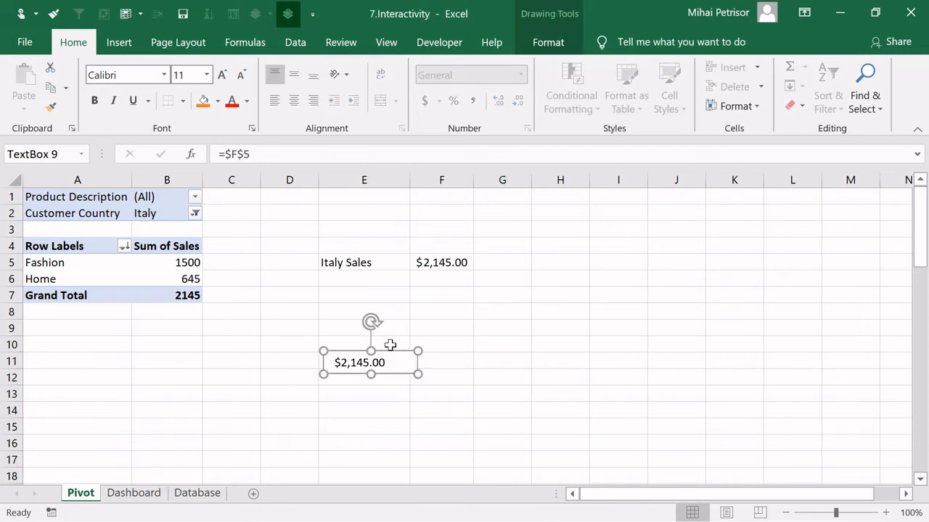
pyautogui.click(409, 410)
pyautogui.click(401, 358)
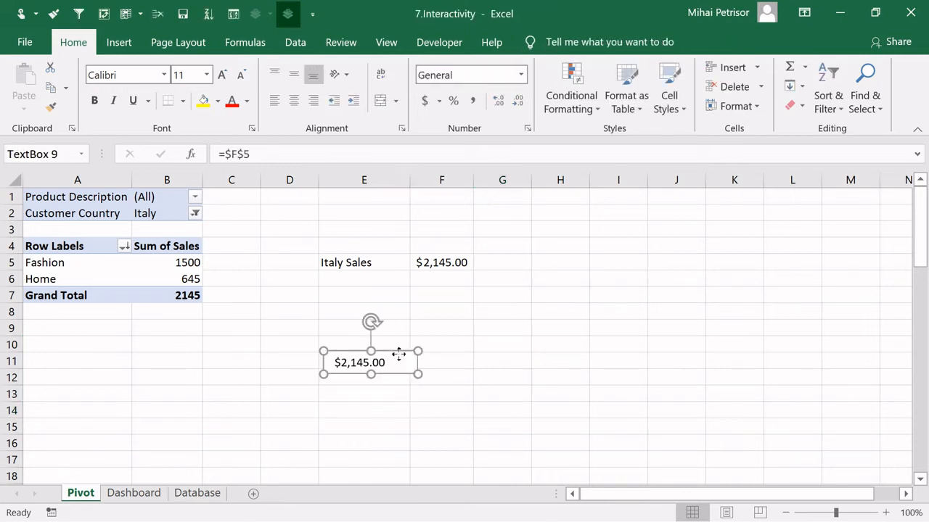
pyautogui.rightClick(400, 357)
pyautogui.press('Escape')
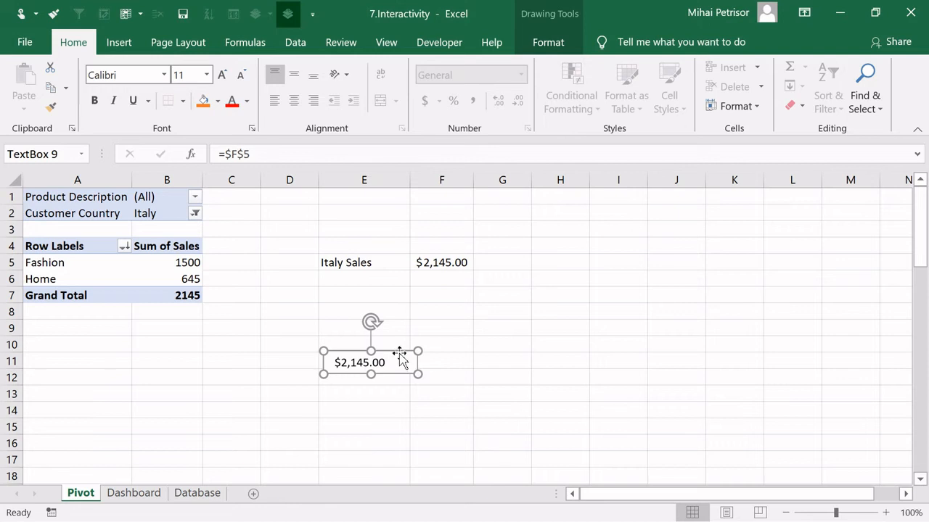
pyautogui.moveTo(400, 357); pyautogui.dragTo(462, 352)
pyautogui.click(340, 312)
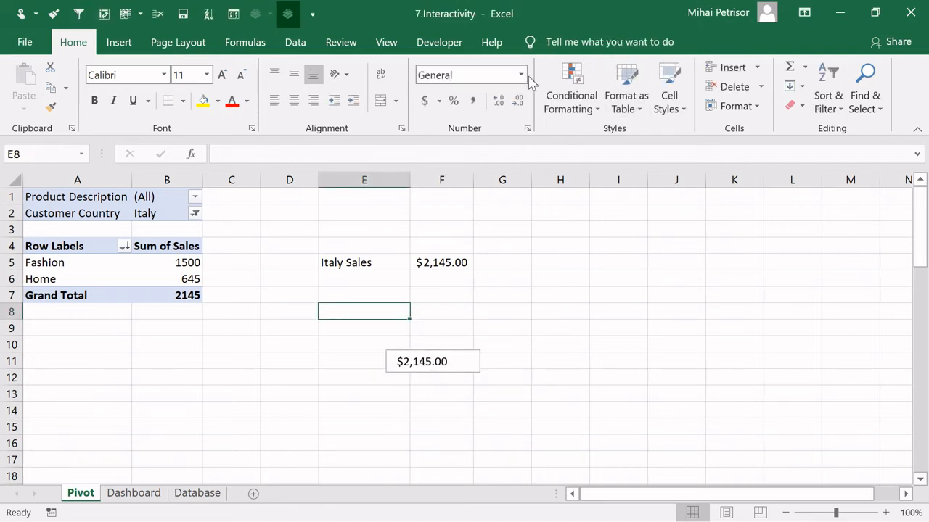
# Draw a second text box across D11:E11, left of the total text box.
pyautogui.click(133, 45)
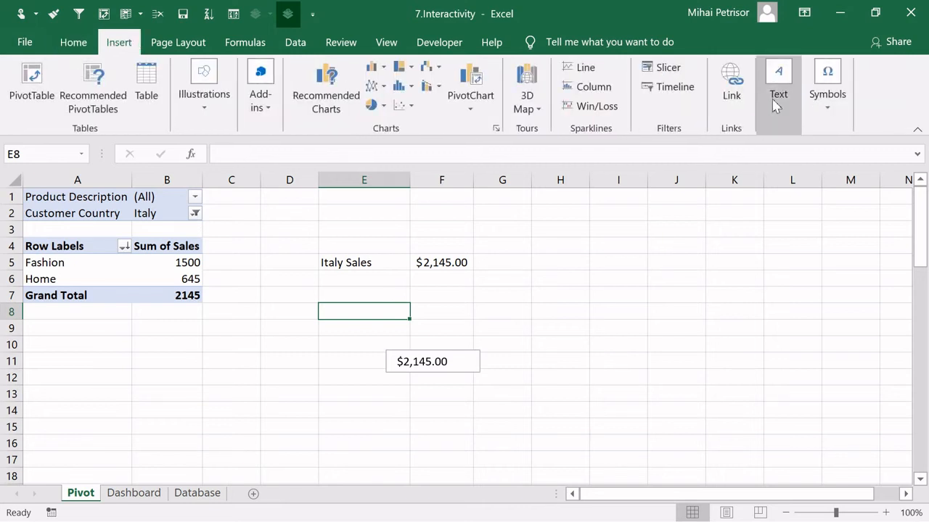
pyautogui.click(775, 98)
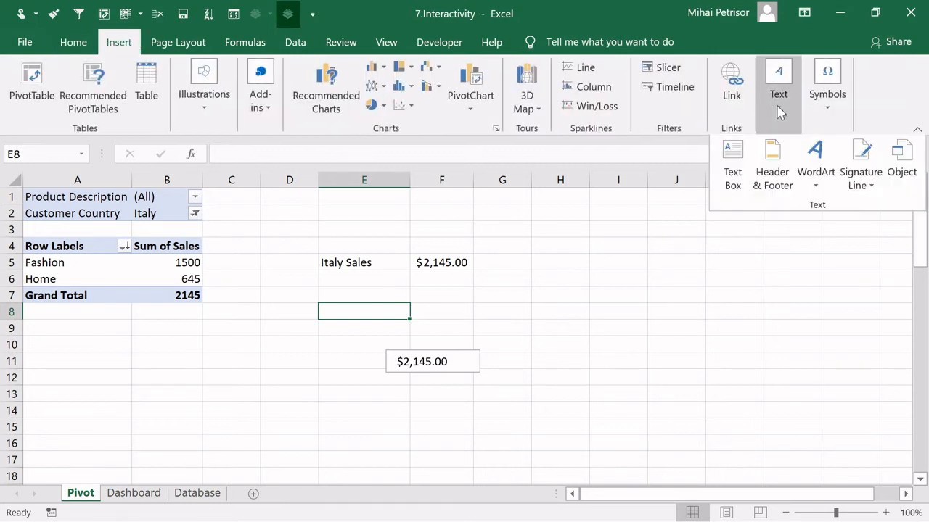
pyautogui.click(733, 168)
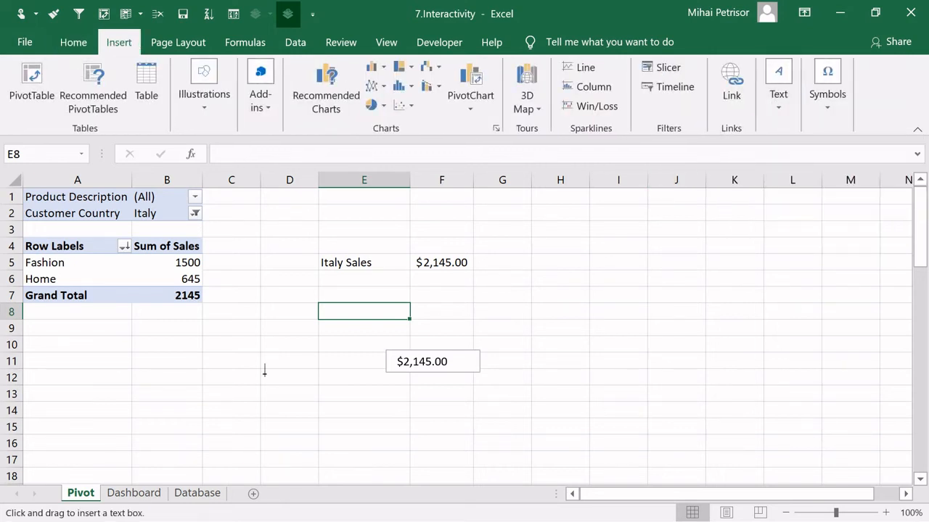
pyautogui.moveTo(265, 351); pyautogui.dragTo(352, 373)
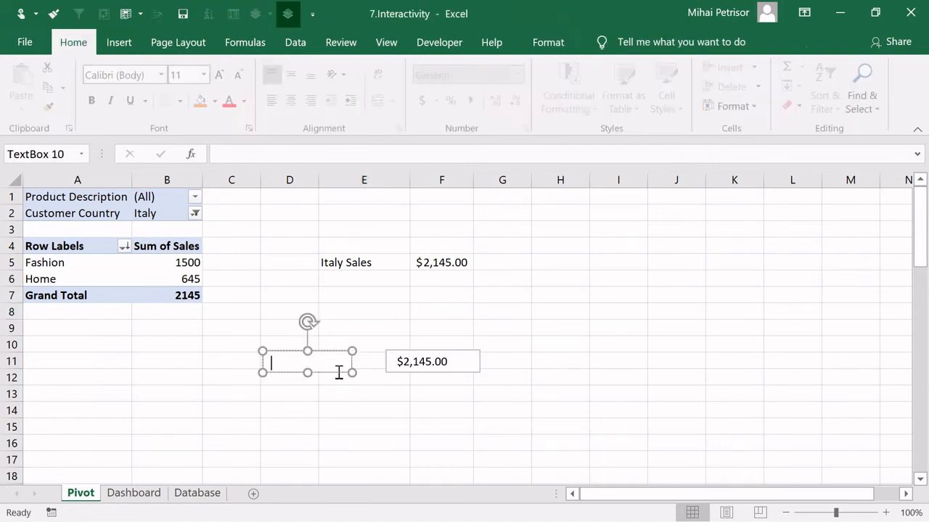
# Link the new text box to the label cell with =$E$5 and place it directly beside the total text box.
pyautogui.click(369, 261)
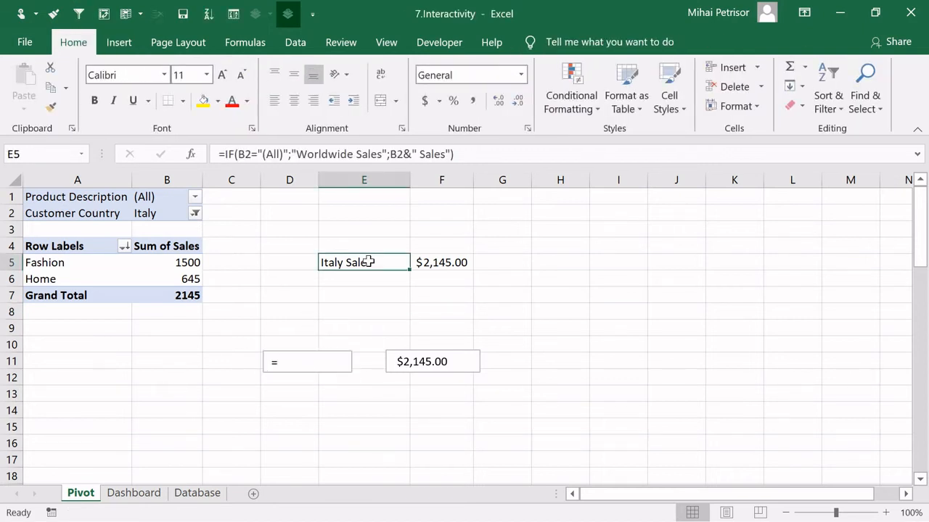
pyautogui.click(286, 362)
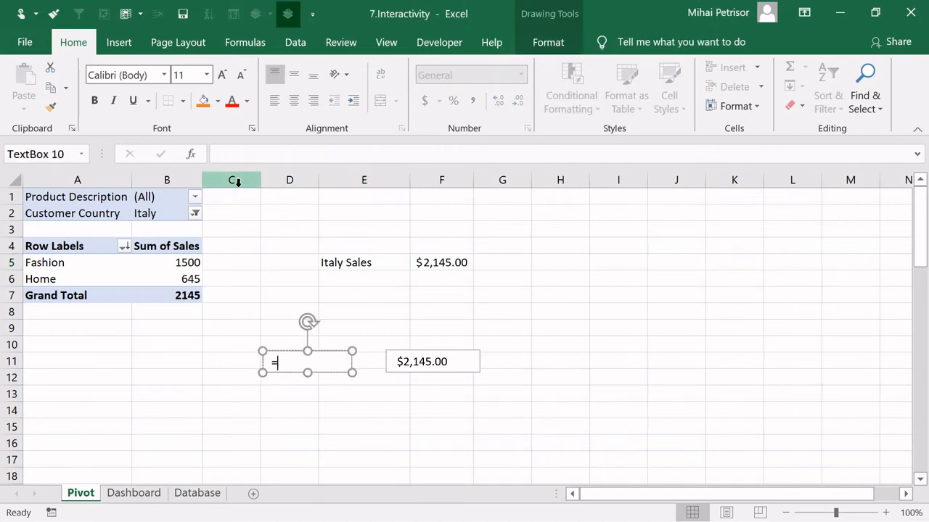
pyautogui.click(238, 154)
pyautogui.write('=')
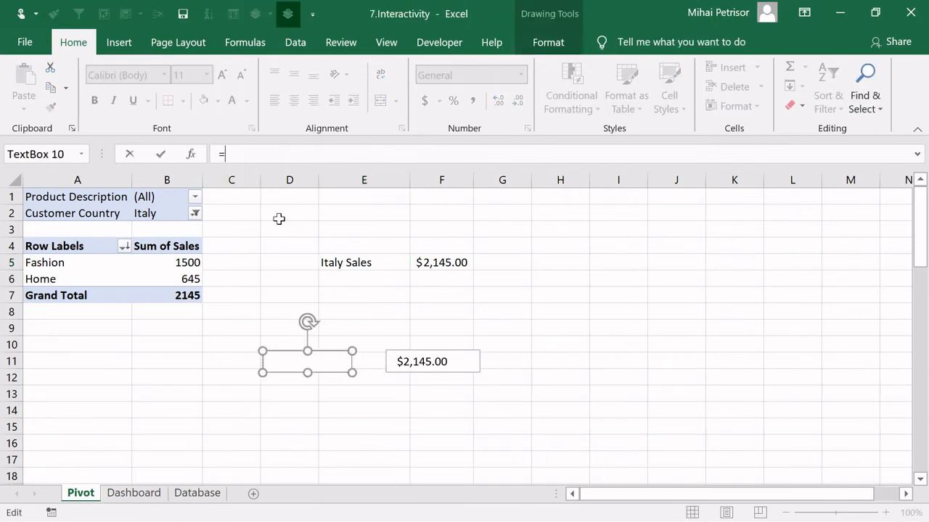
pyautogui.click(356, 263)
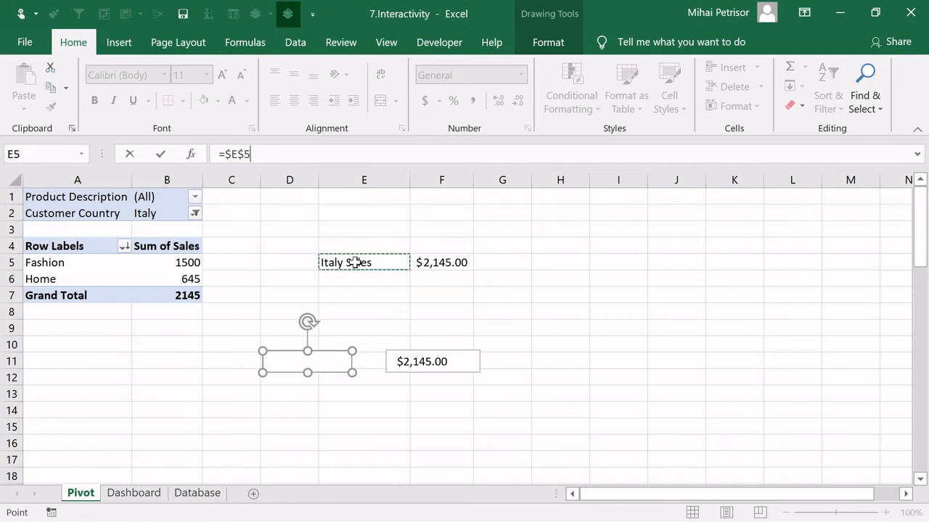
pyautogui.press('Return')
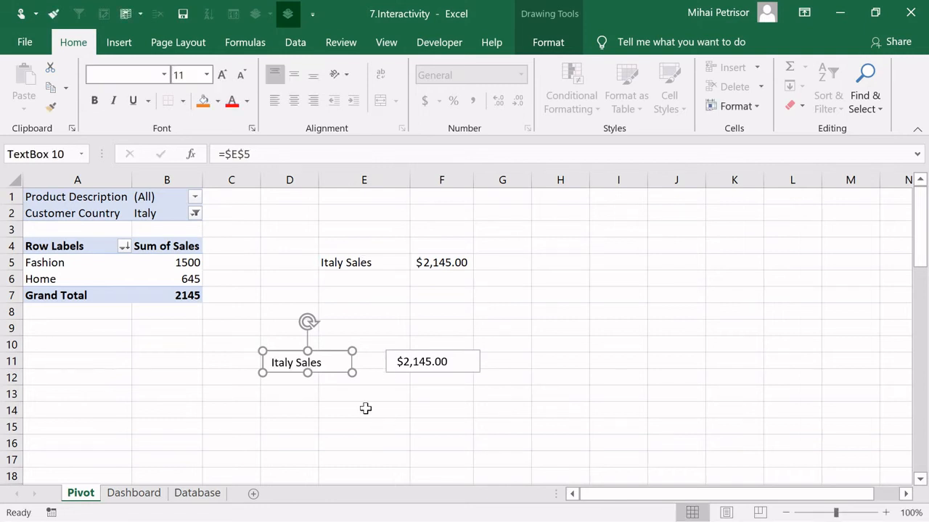
pyautogui.moveTo(338, 353); pyautogui.dragTo(368, 352)
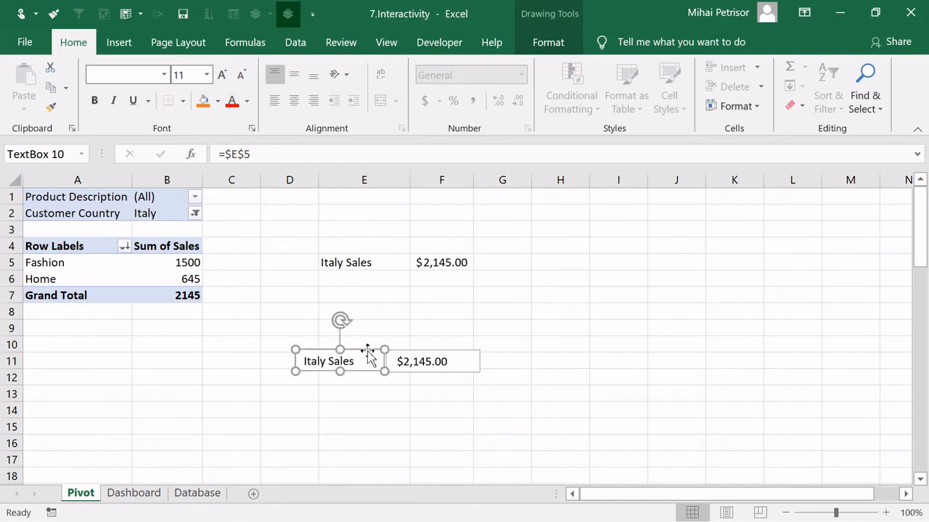
# Try to move the total text box by cutting it and pasting it at B14 of the Dashboard sheet.
pyautogui.click(455, 354)
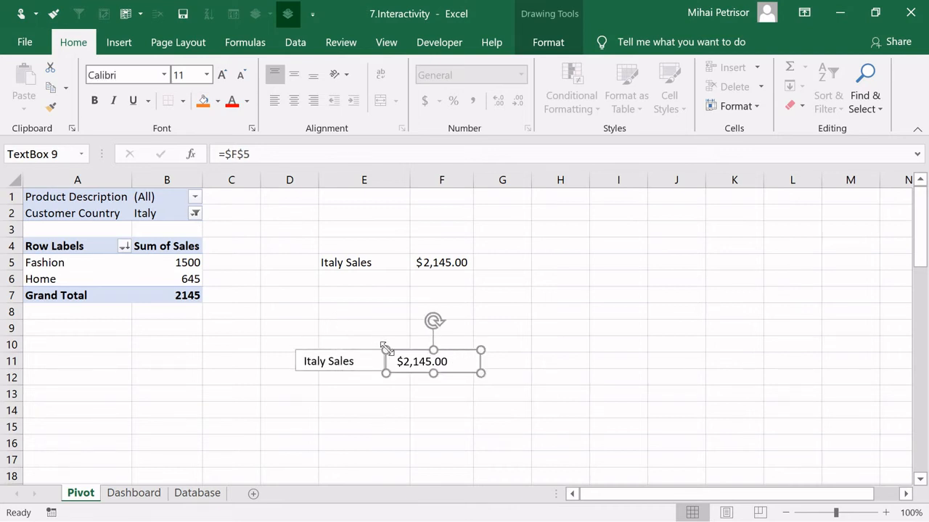
pyautogui.hotkey('ctrl', 'x')
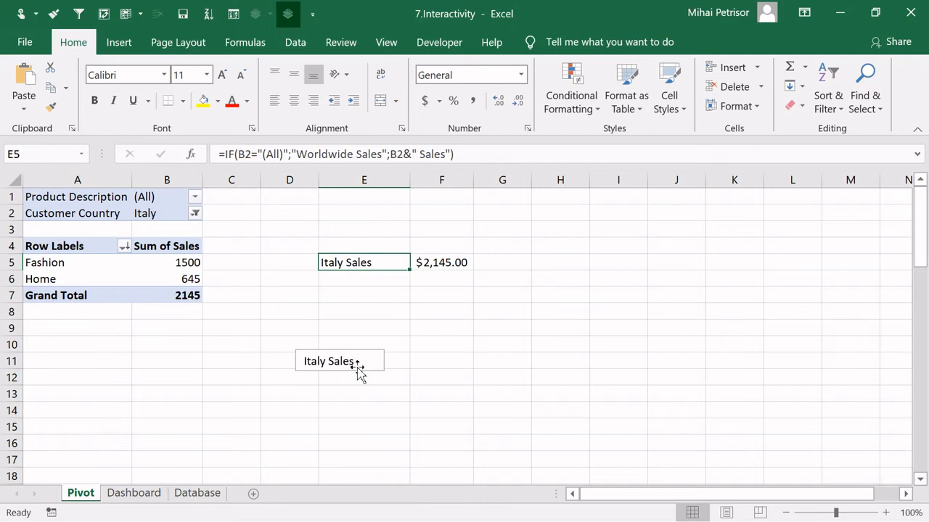
pyautogui.click(130, 495)
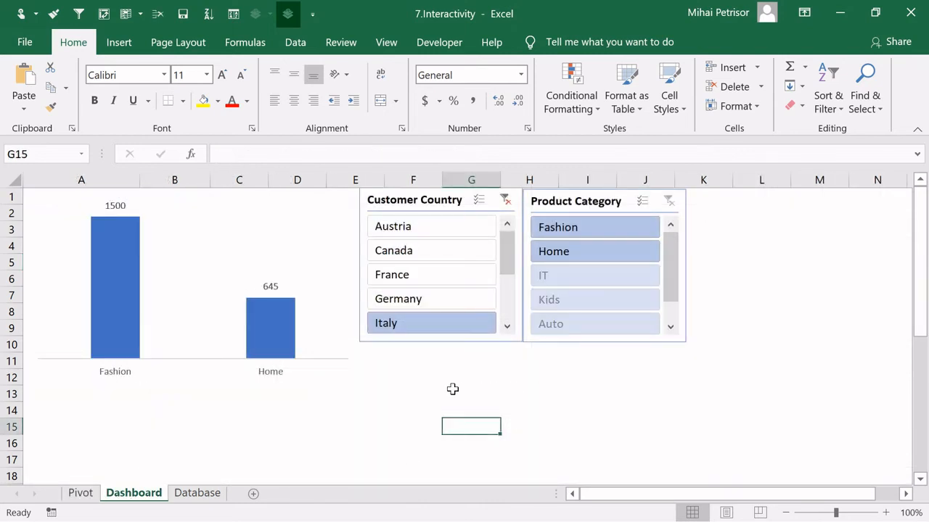
pyautogui.click(167, 416)
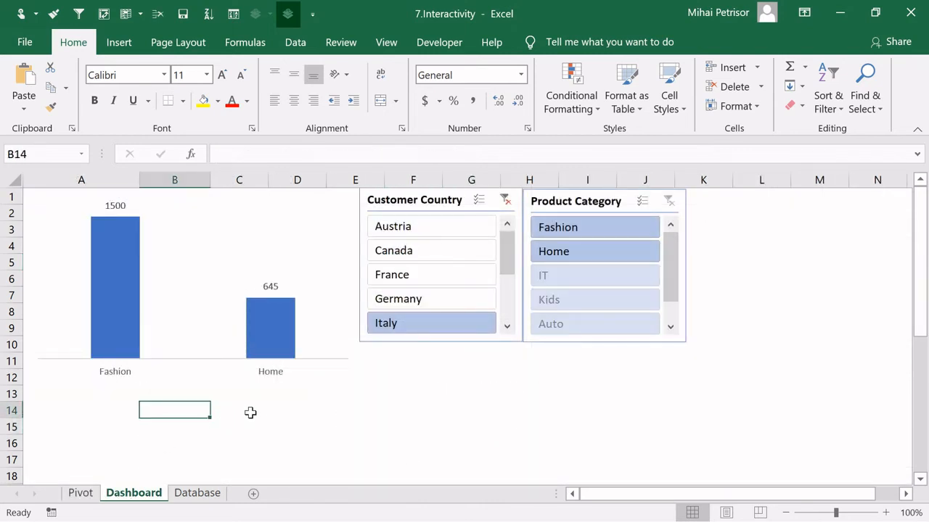
pyautogui.hotkey('ctrl', 'v')
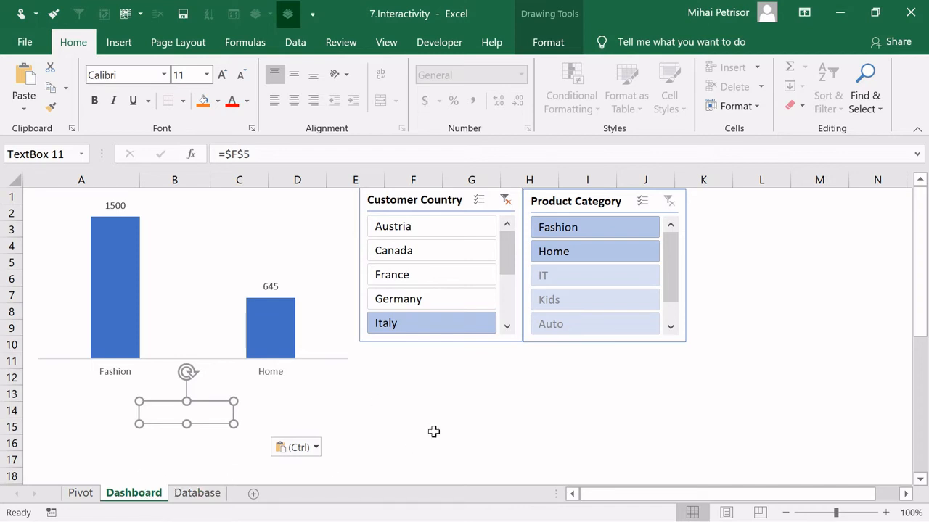
pyautogui.press('Delete')
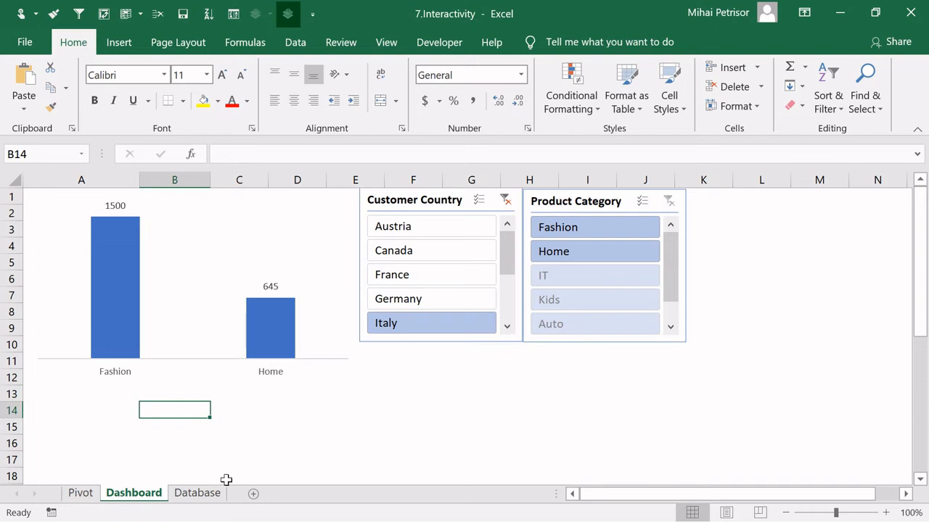
# Undo the cut of the total text box on the Pivot sheet and check its cell link.
pyautogui.click(89, 496)
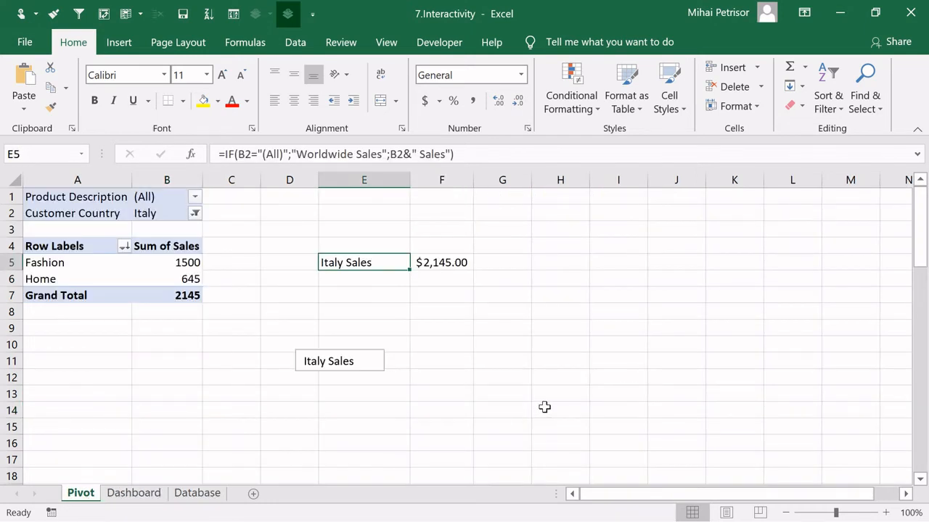
pyautogui.hotkey('ctrl', 'z')
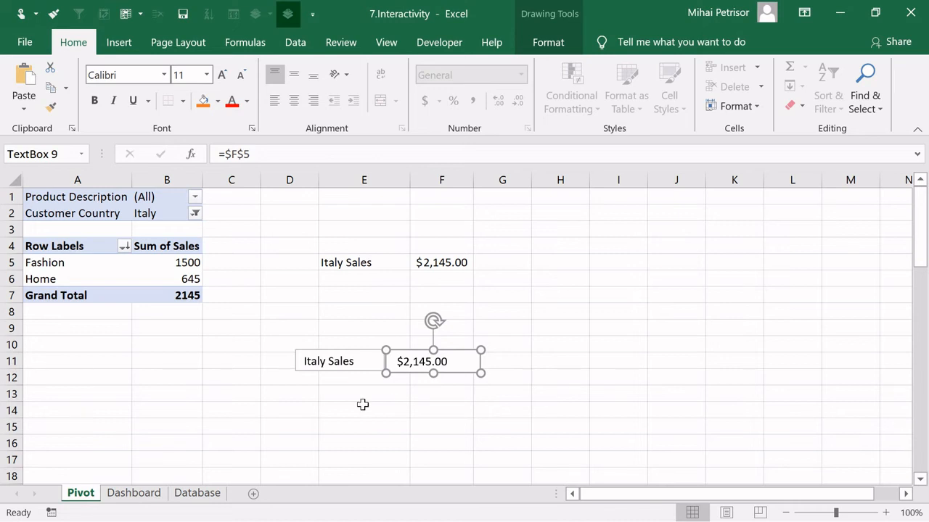
pyautogui.click(414, 415)
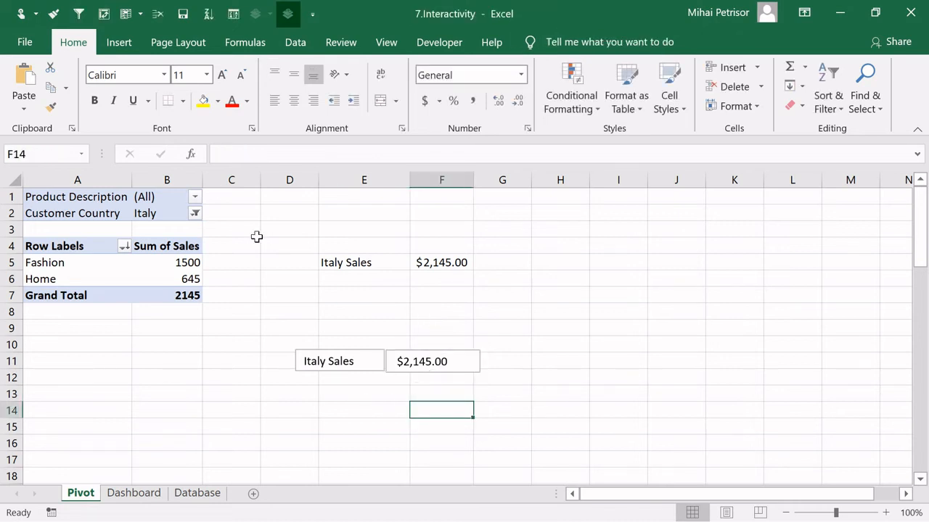
pyautogui.click(428, 357)
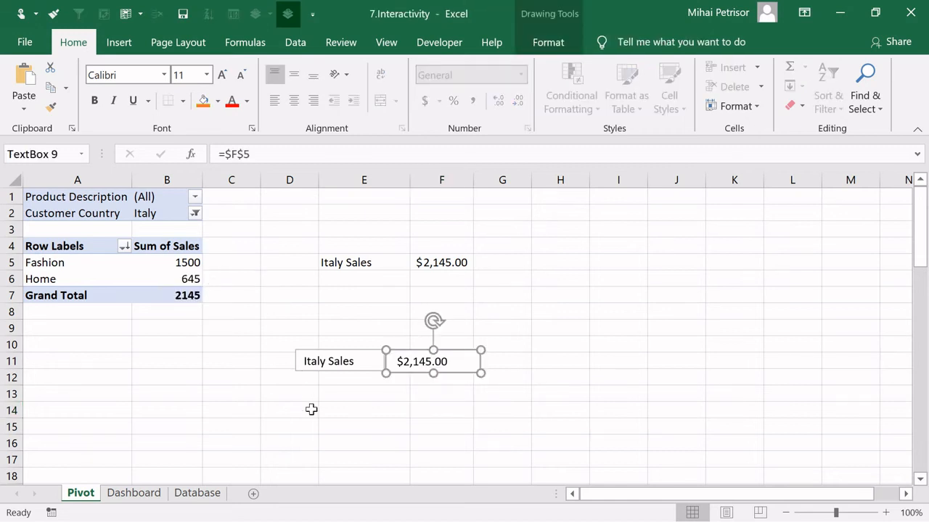
pyautogui.click(380, 394)
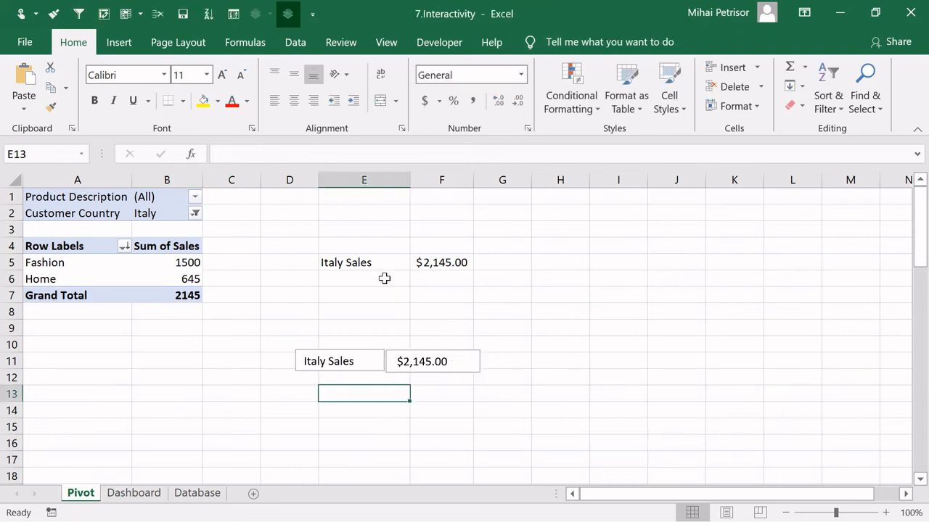
# Define the name Value for the grand total cell F5.
pyautogui.click(461, 266)
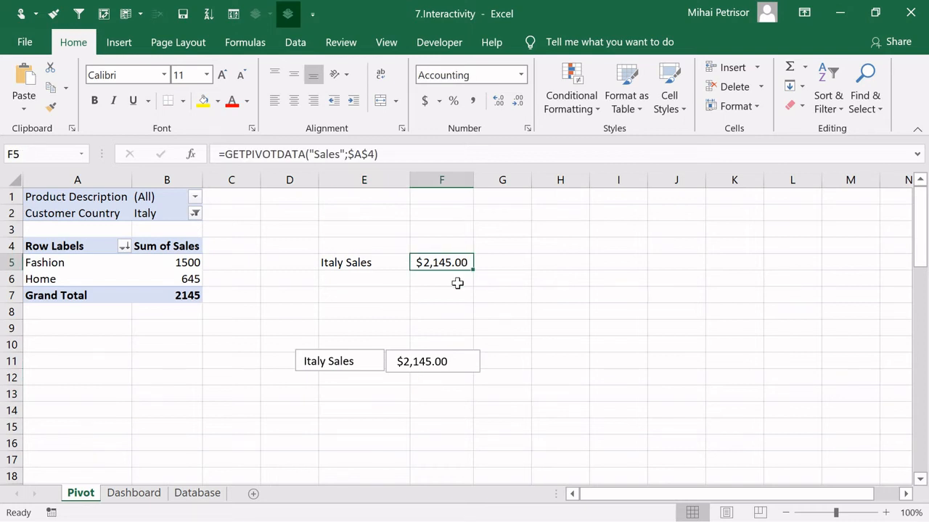
pyautogui.click(26, 155)
pyautogui.write('Value')
pyautogui.click(425, 427)
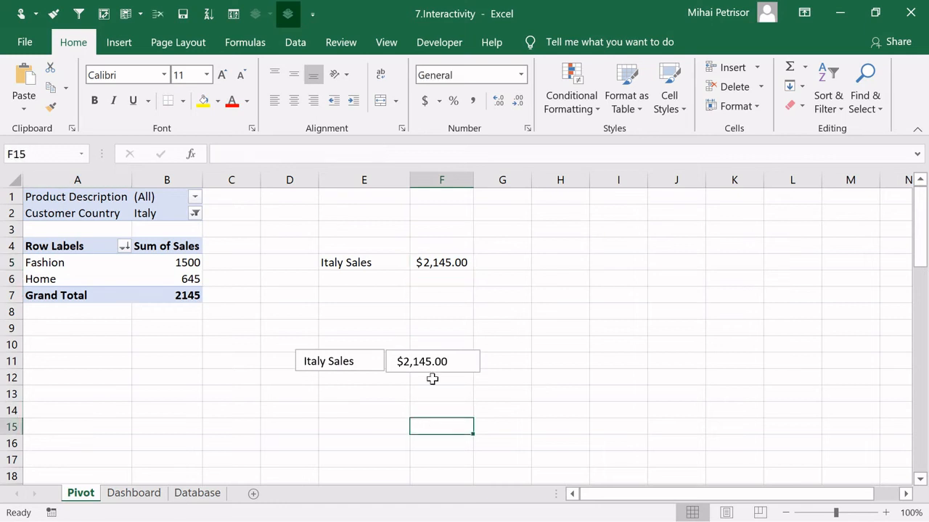
pyautogui.click(440, 261)
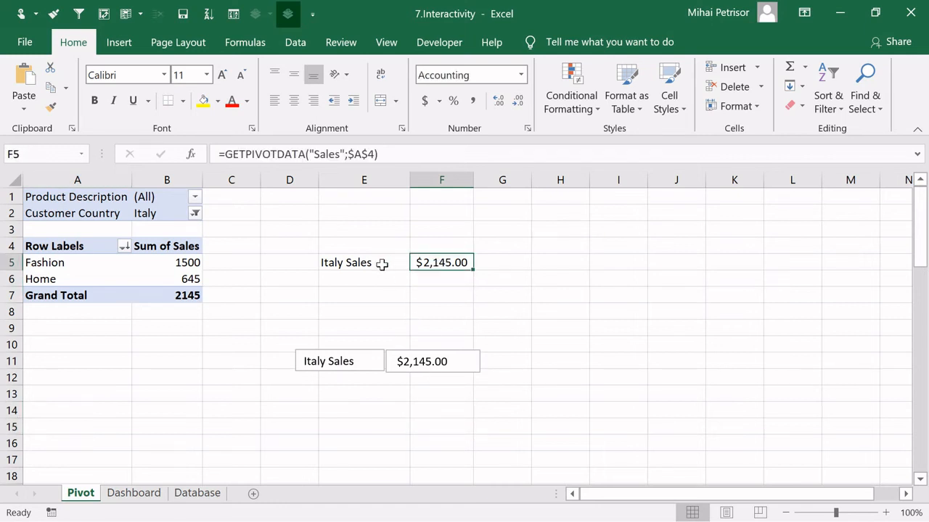
pyautogui.click(36, 155)
pyautogui.write('Value')
pyautogui.press('Return')
# Define the name Country for the sales label cell E5.
pyautogui.click(386, 266)
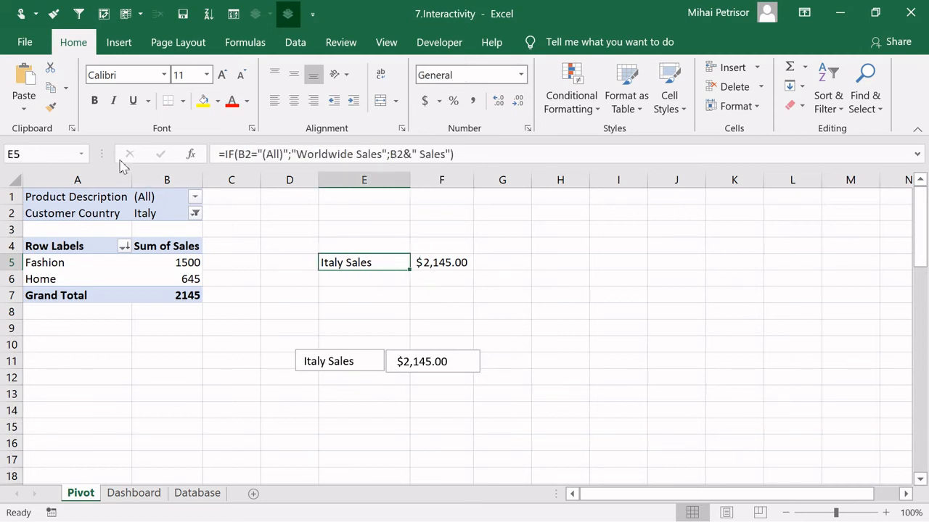
pyautogui.click(43, 156)
pyautogui.write('Country')
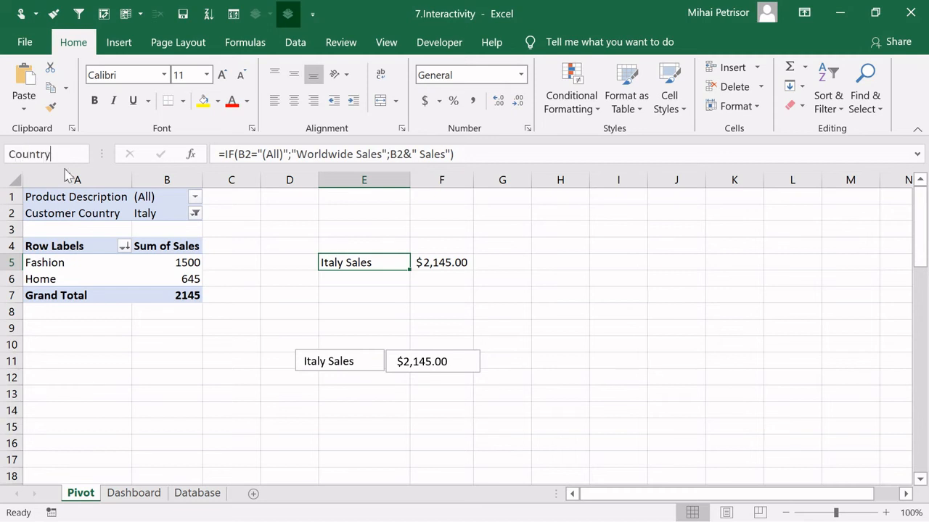
pyautogui.press('Return')
pyautogui.click(304, 426)
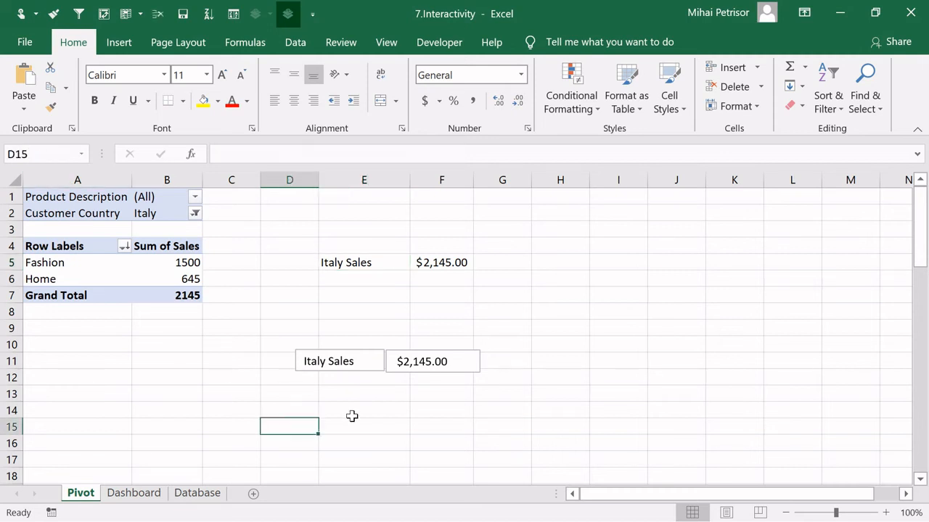
# Replace the cell link of the sales label text box with the named reference =Value.
pyautogui.click(356, 354)
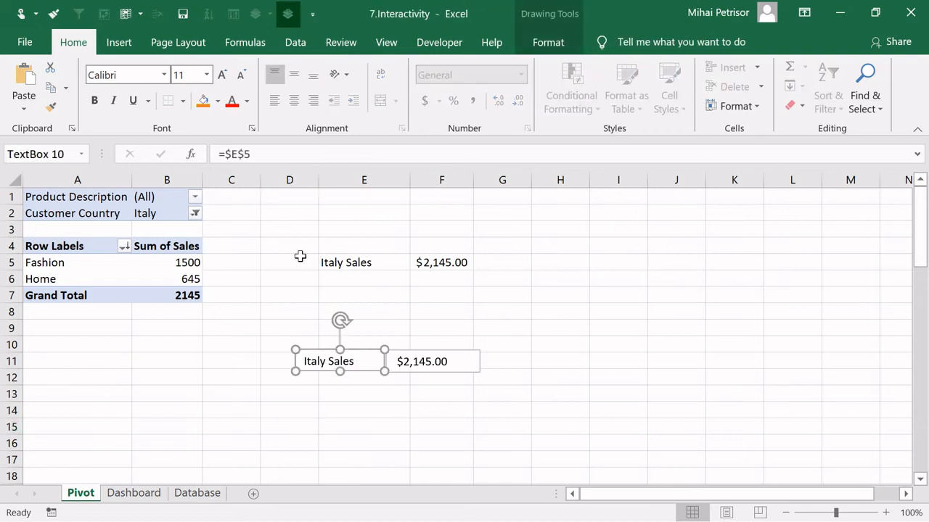
pyautogui.moveTo(243, 155); pyautogui.dragTo(226, 154)
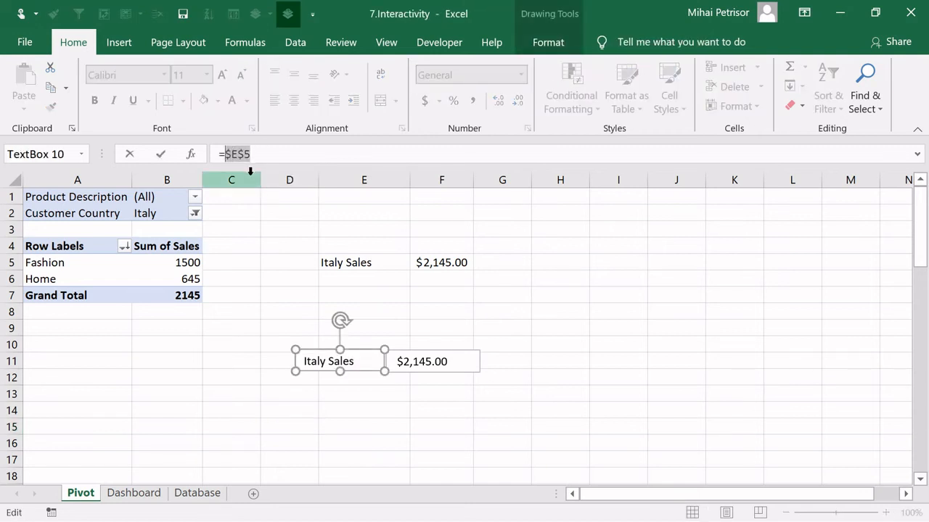
pyautogui.press('BackSpace')
pyautogui.write('Value')
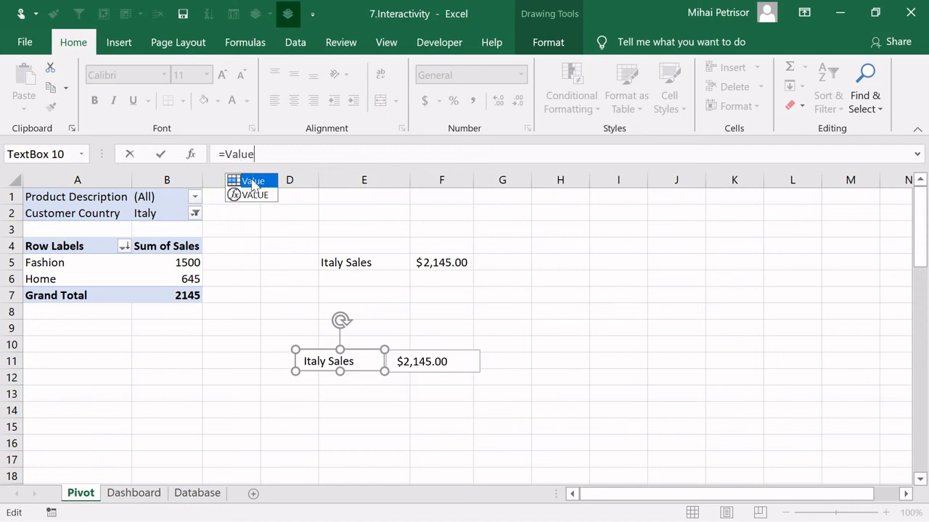
pyautogui.doubleClick(253, 182)
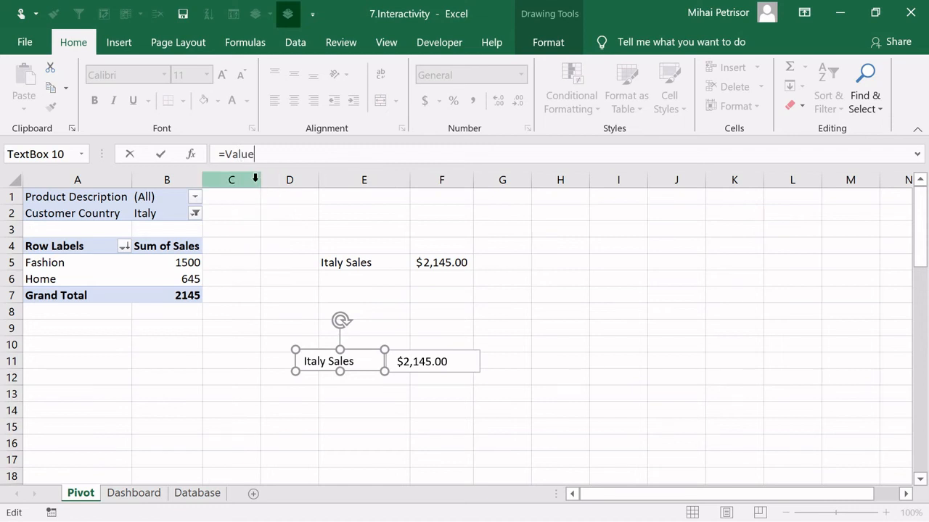
pyautogui.press('Return')
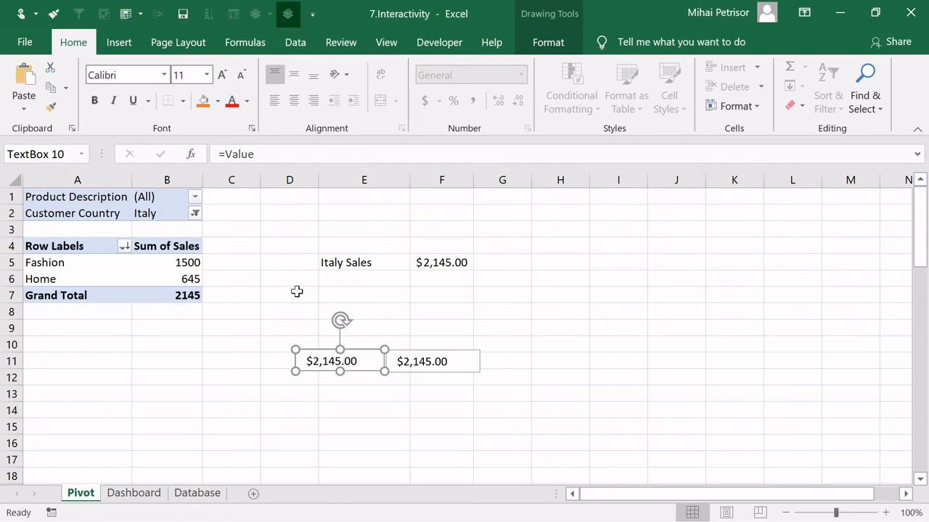
# Link the other text box to =Country and place it directly in front of the text box linked to Value.
pyautogui.click(468, 371)
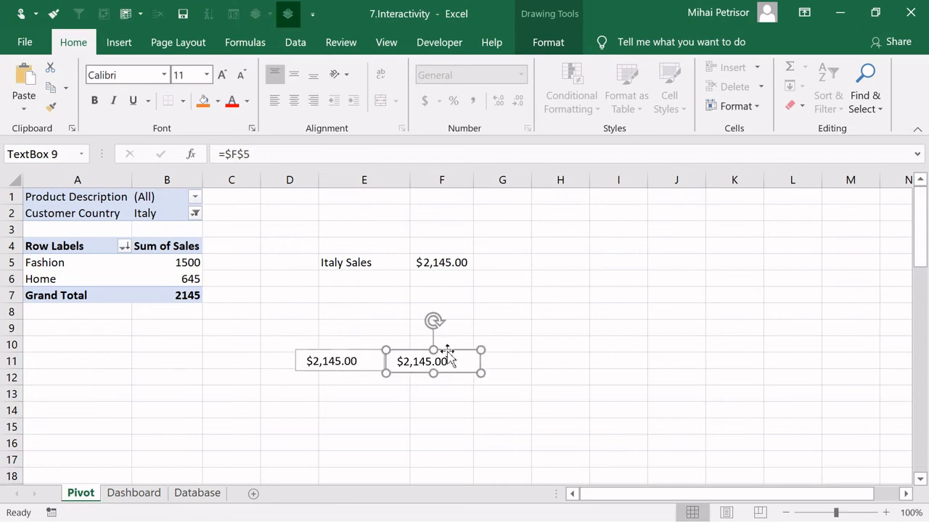
pyautogui.click(273, 160)
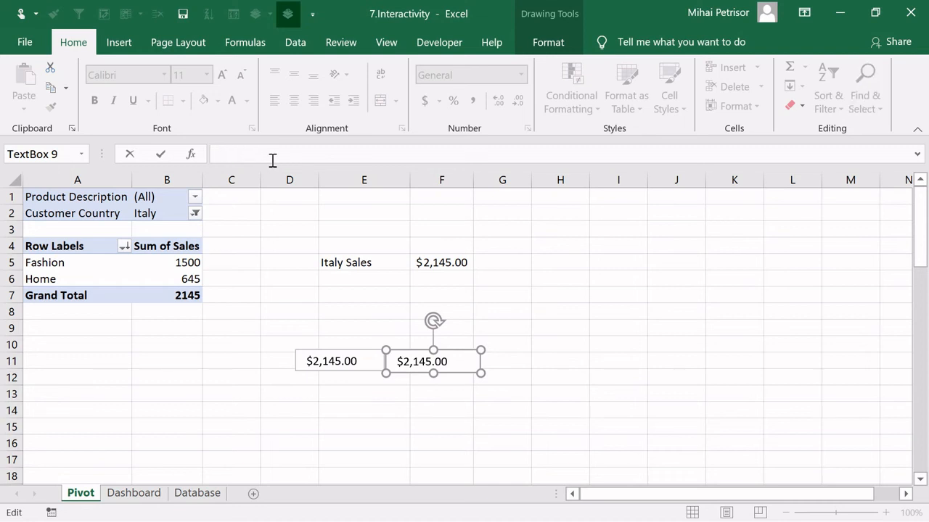
pyautogui.write('=Country')
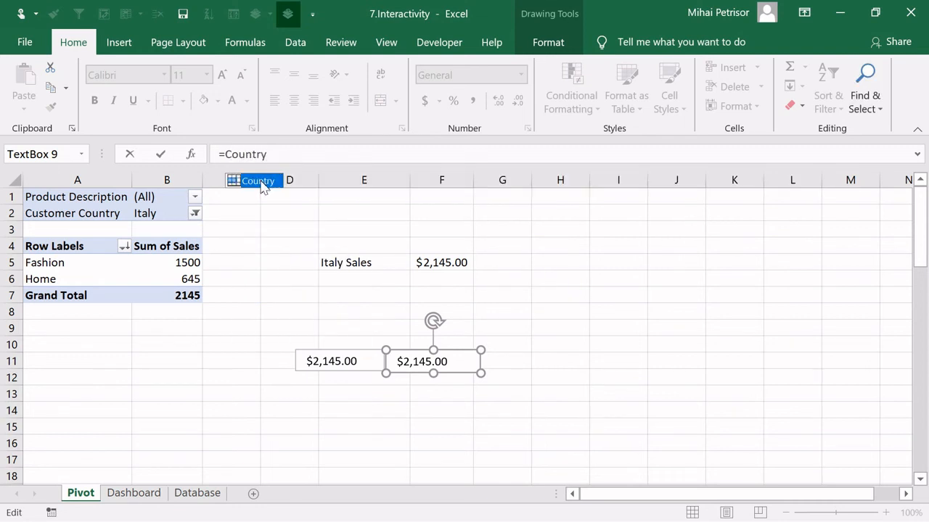
pyautogui.press('Return')
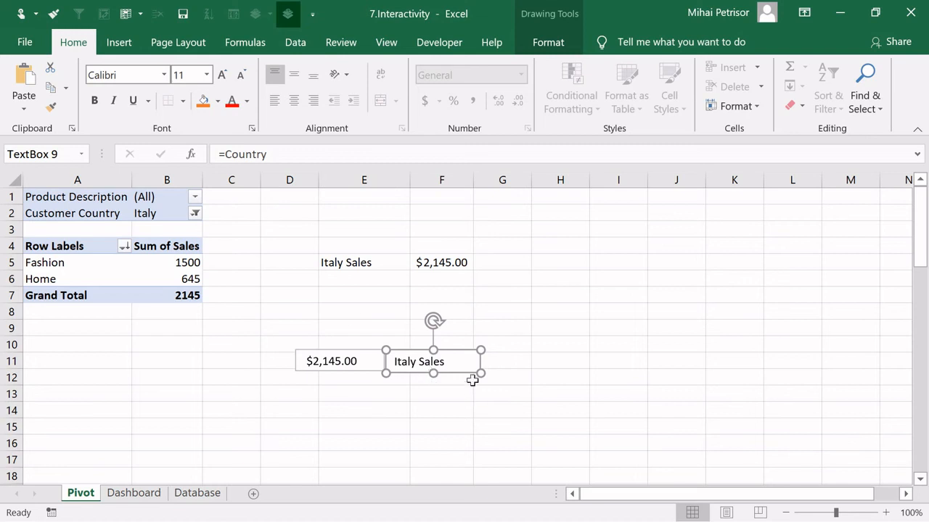
pyautogui.moveTo(455, 352); pyautogui.dragTo(246, 370)
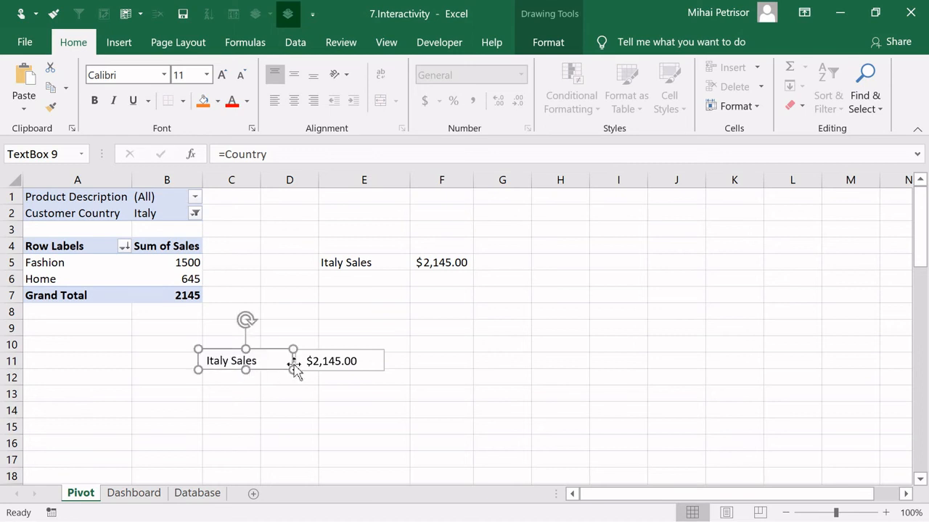
# Cut both linked text boxes from the Pivot sheet, paste them on the Dashboard sheet and place them below the column chart.
pyautogui.click(363, 355)
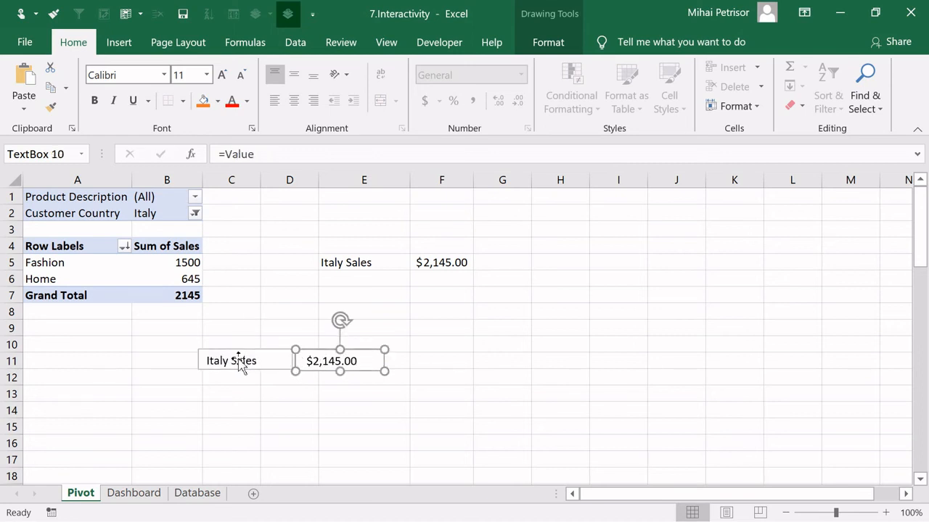
pyautogui.click(238, 350)
pyautogui.keyDown('shift'); pyautogui.click(347, 359); pyautogui.keyUp('shift')
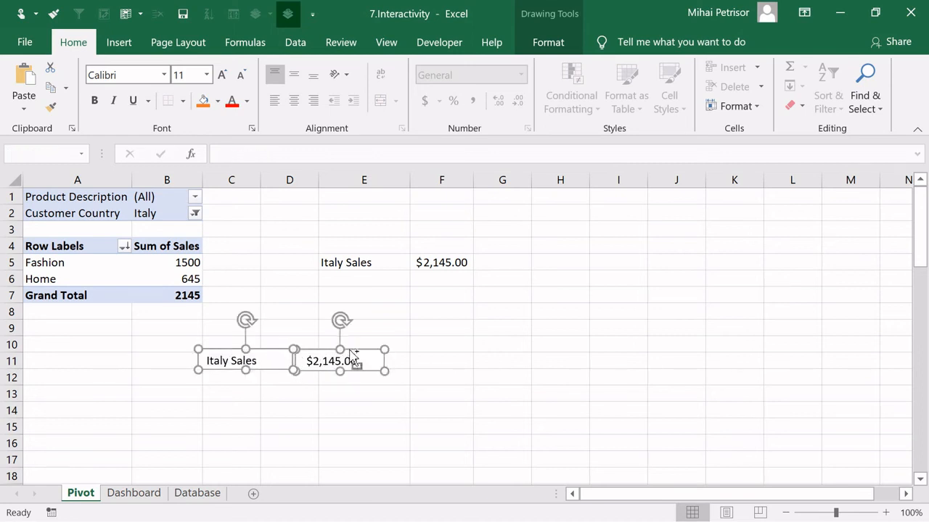
pyautogui.press('Delete')
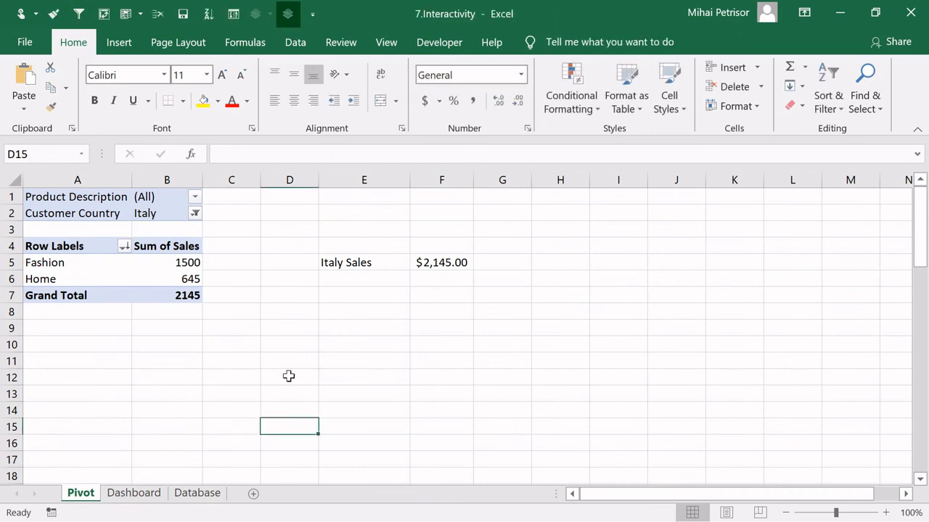
pyautogui.click(132, 491)
pyautogui.hotkey('ctrl', 'v')
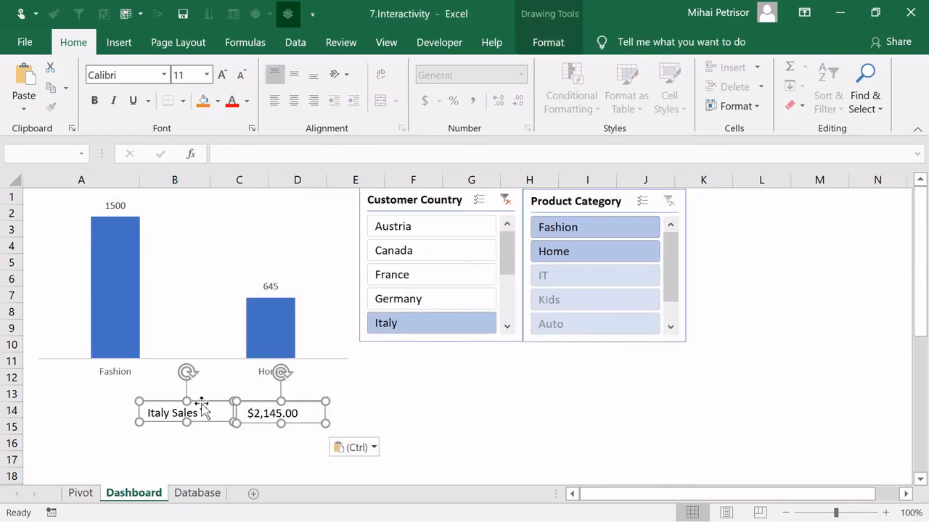
pyautogui.moveTo(201, 408); pyautogui.dragTo(148, 413)
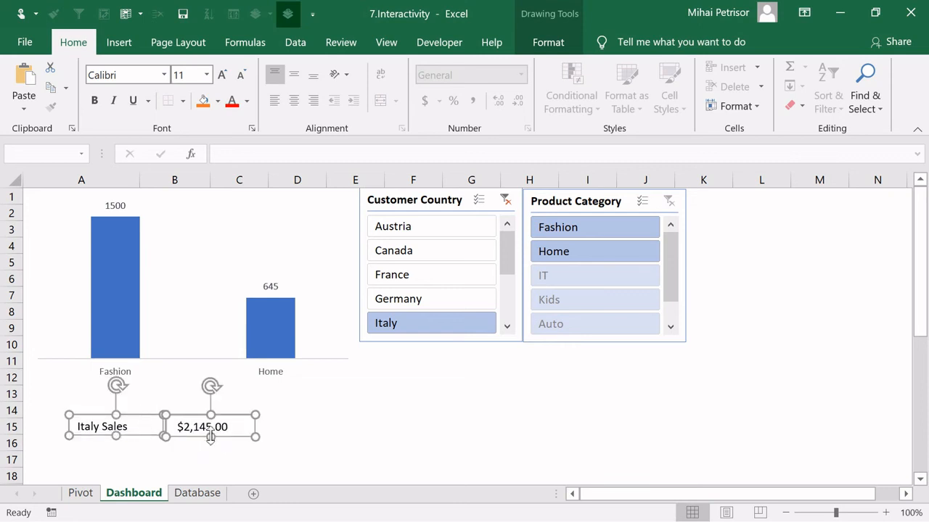
pyautogui.click(330, 433)
# Remove the outline from both the total and the sales label text boxes by setting No line.
pyautogui.click(236, 415)
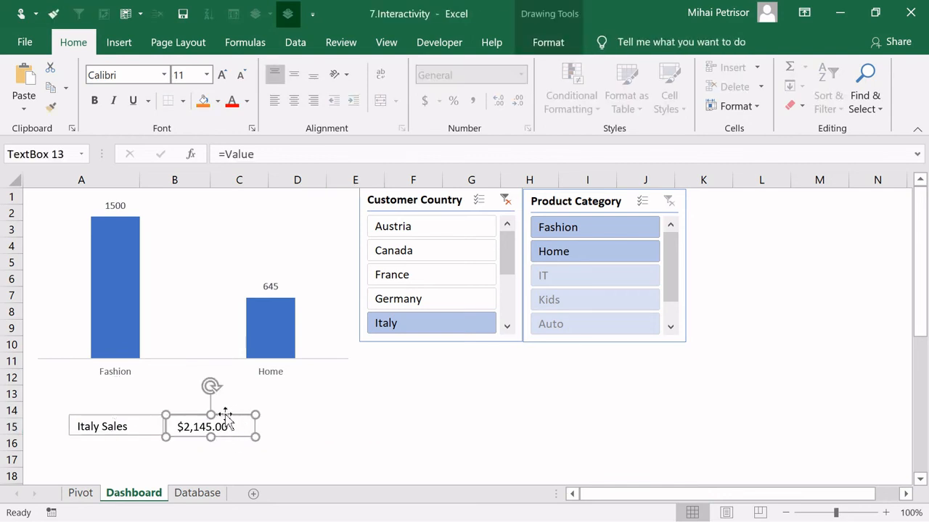
pyautogui.rightClick(227, 419)
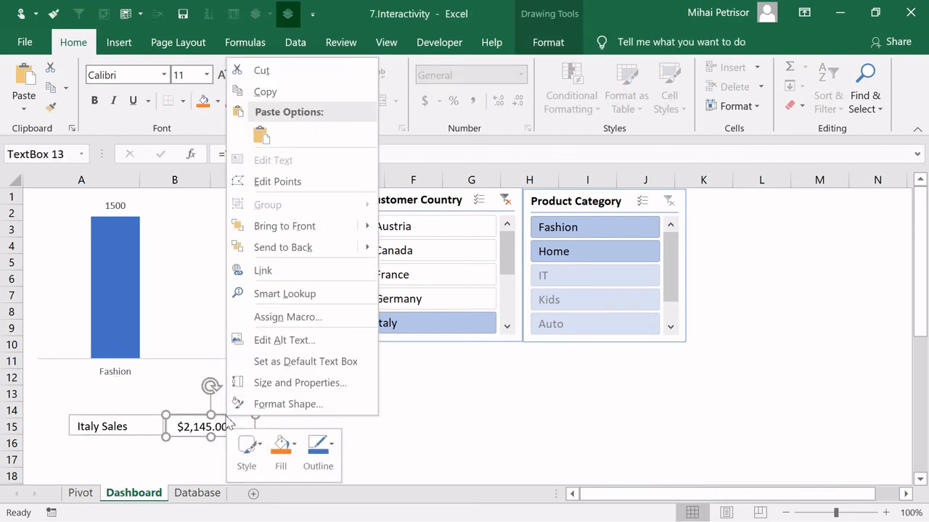
pyautogui.click(288, 405)
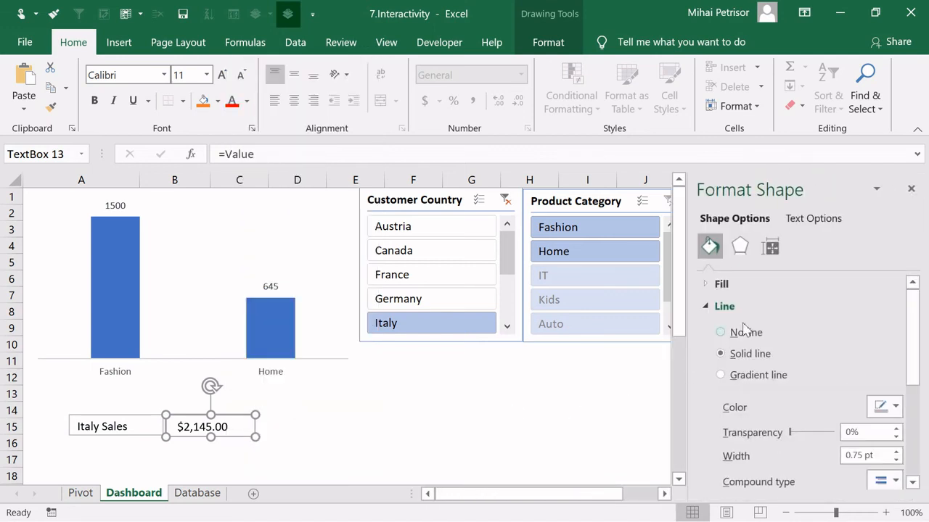
pyautogui.click(737, 285)
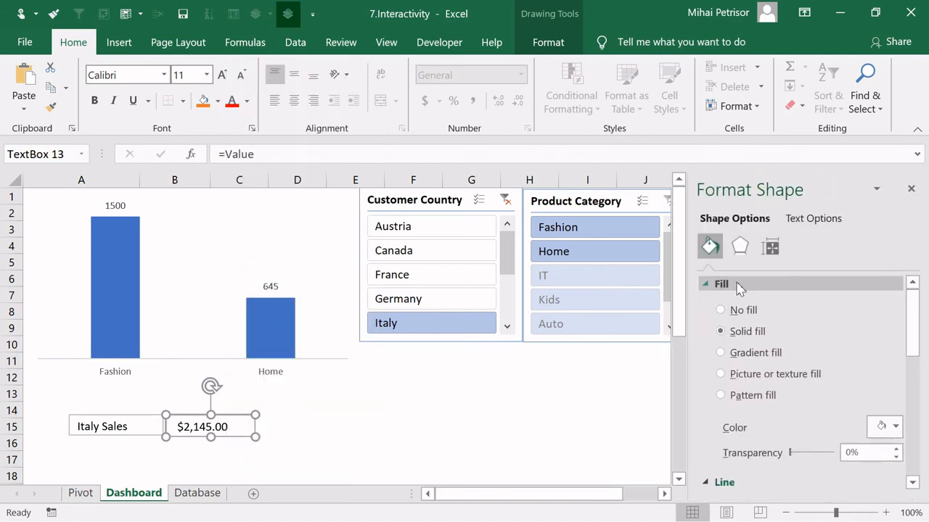
pyautogui.click(737, 285)
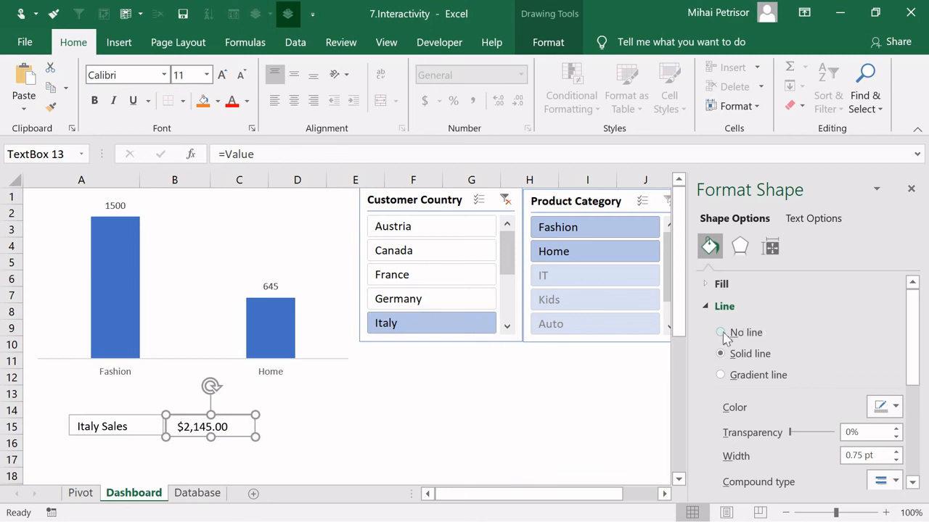
pyautogui.click(723, 334)
pyautogui.click(124, 425)
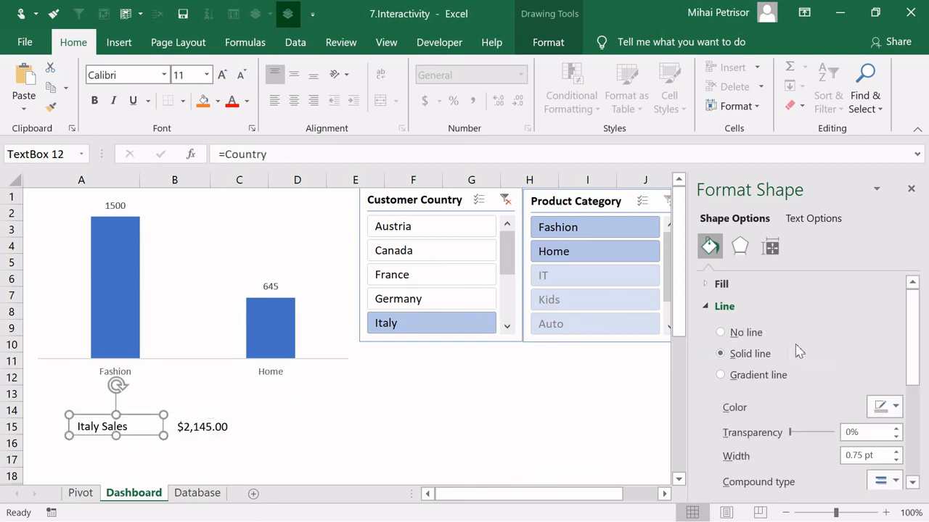
pyautogui.click(720, 332)
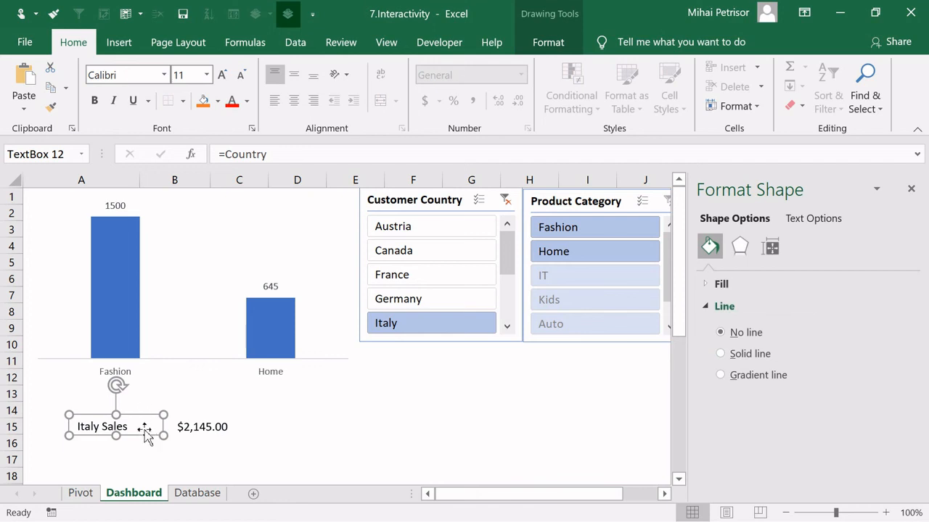
# Set the font colour to standard Blue for the sales label and standard Light Blue for the total.
pyautogui.click(246, 101)
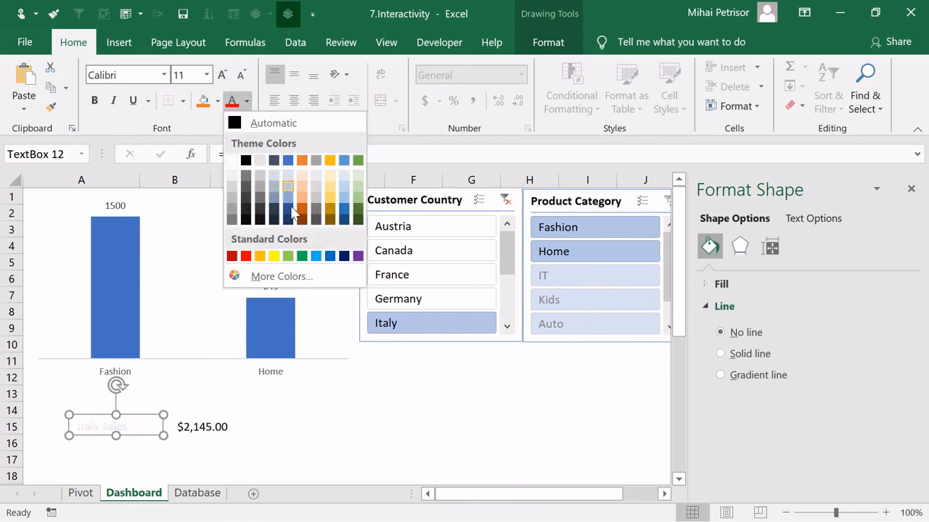
pyautogui.click(329, 256)
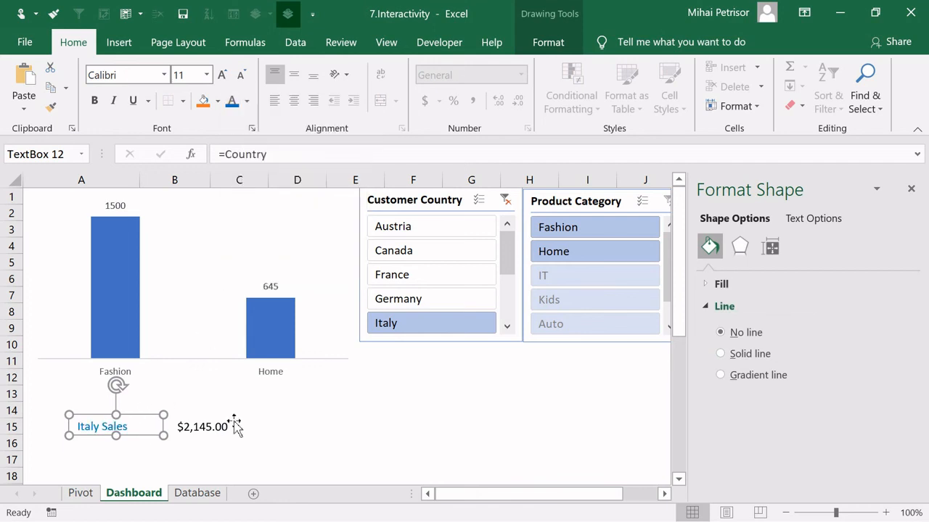
pyautogui.click(219, 428)
pyautogui.click(246, 103)
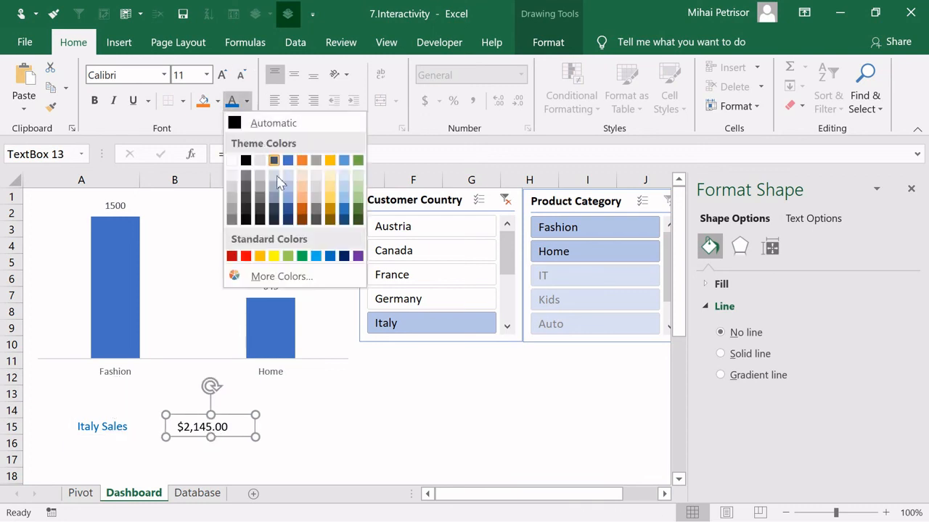
pyautogui.click(316, 256)
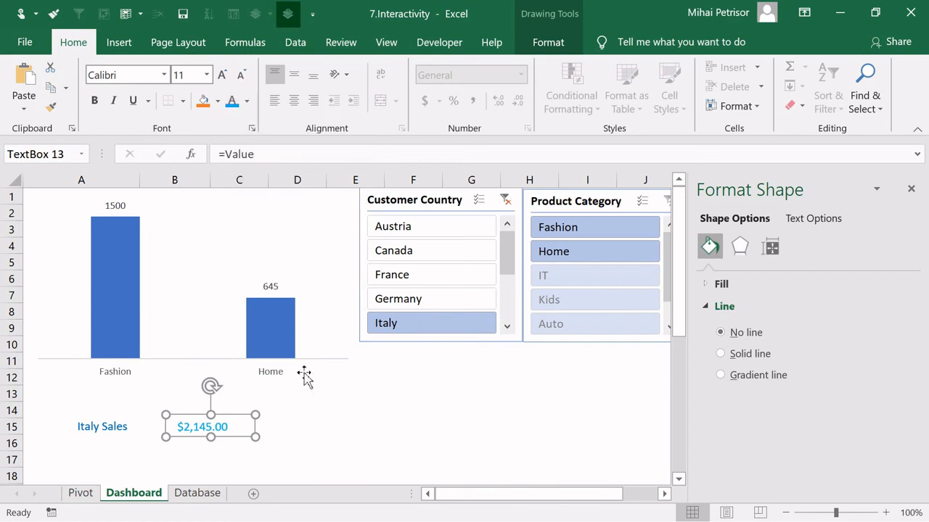
# Move the sales label and total text boxes closer together and increase the total's font size to 12.
pyautogui.rightClick(125, 428)
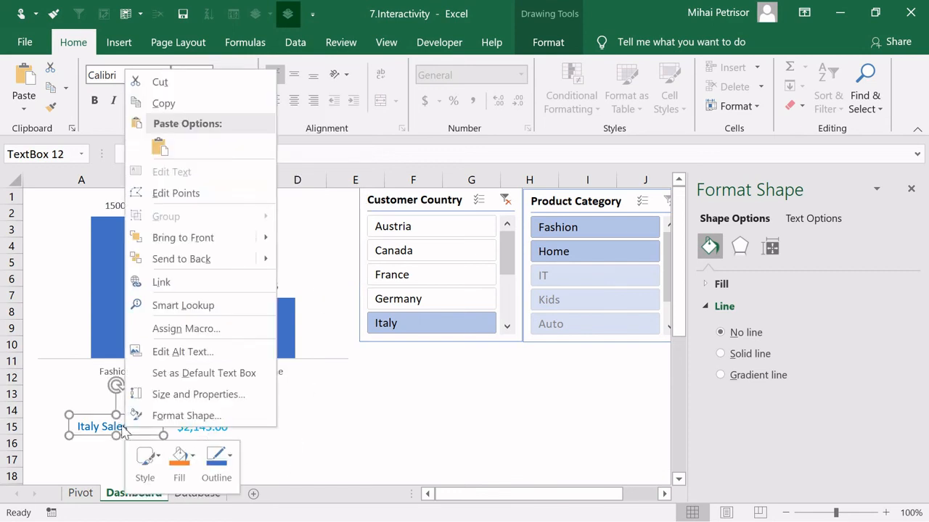
pyautogui.press('Escape')
pyautogui.moveTo(90, 414); pyautogui.dragTo(113, 414)
pyautogui.rightClick(220, 433)
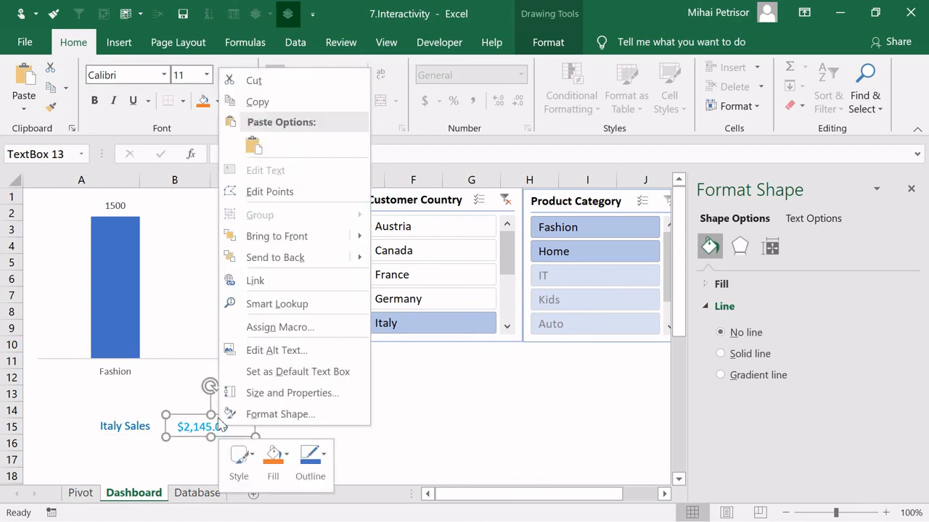
pyautogui.press('Escape')
pyautogui.moveTo(192, 415); pyautogui.dragTo(180, 415)
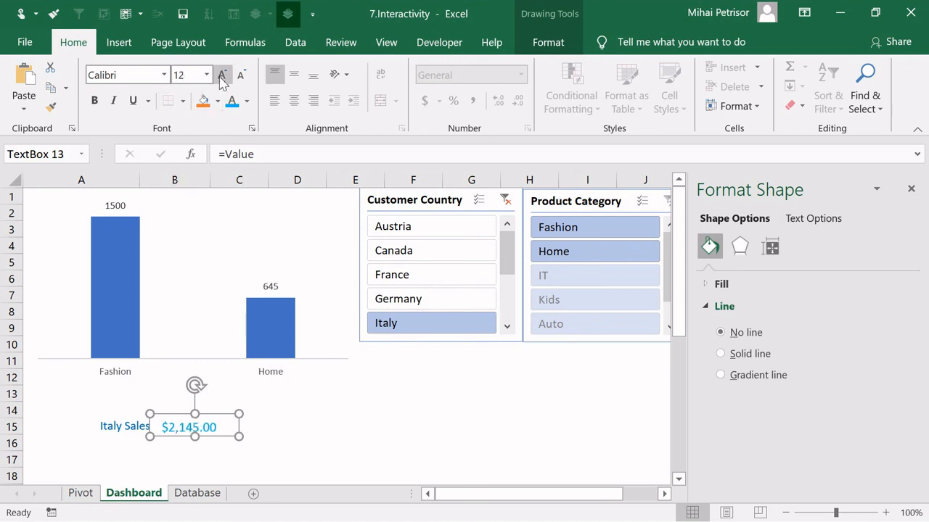
# Swap the two text boxes so the total comes before the sales label, aligned in row 15 below the chart.
pyautogui.moveTo(219, 415); pyautogui.dragTo(197, 416)
pyautogui.rightClick(141, 422)
pyautogui.click(121, 416)
pyautogui.rightClick(73, 429)
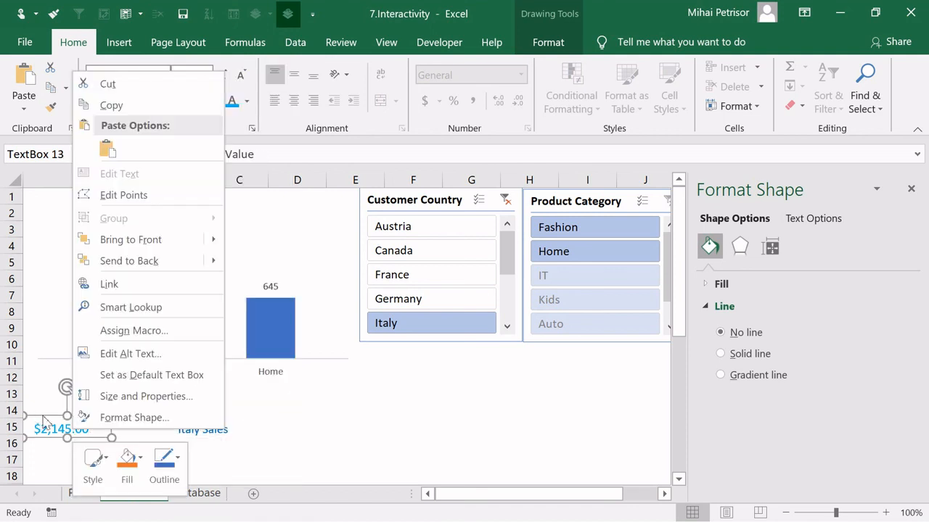
pyautogui.click(51, 419)
pyautogui.moveTo(51, 419); pyautogui.dragTo(110, 419)
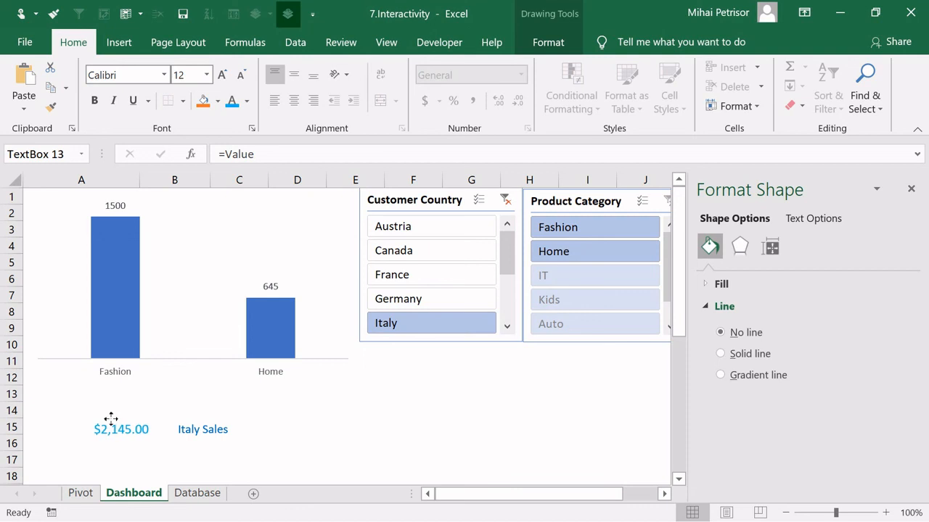
pyautogui.click(207, 420)
pyautogui.moveTo(207, 420); pyautogui.dragTo(208, 418)
pyautogui.click(429, 423)
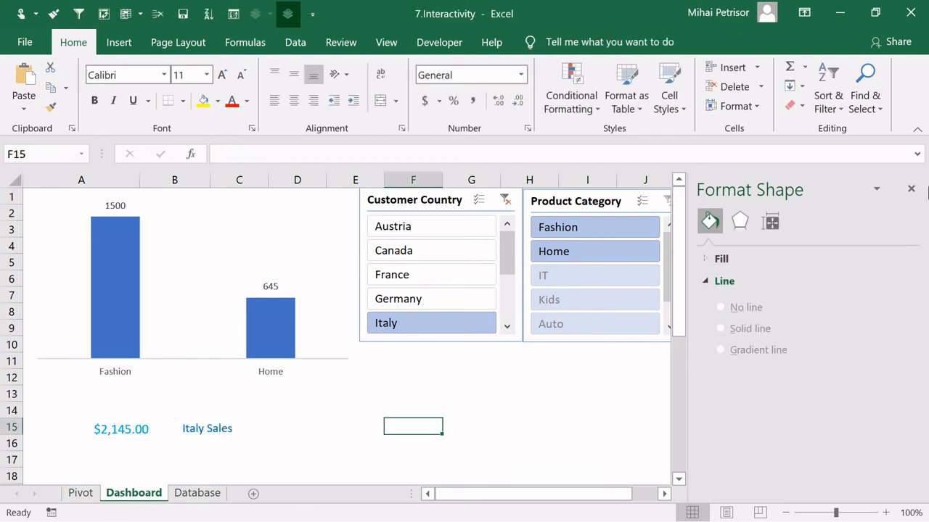
# Close the Format Shape pane and clear the Customer Country slicer filter.
pyautogui.click(913, 189)
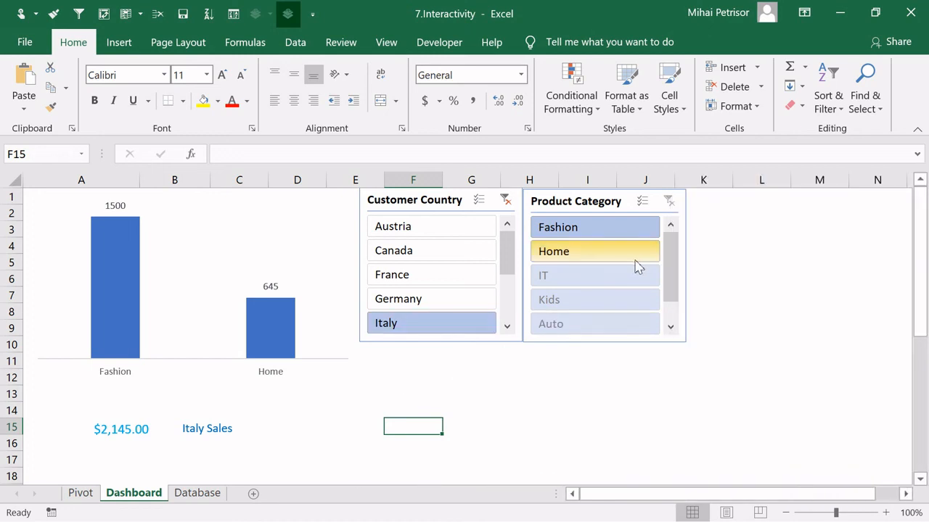
pyautogui.click(505, 200)
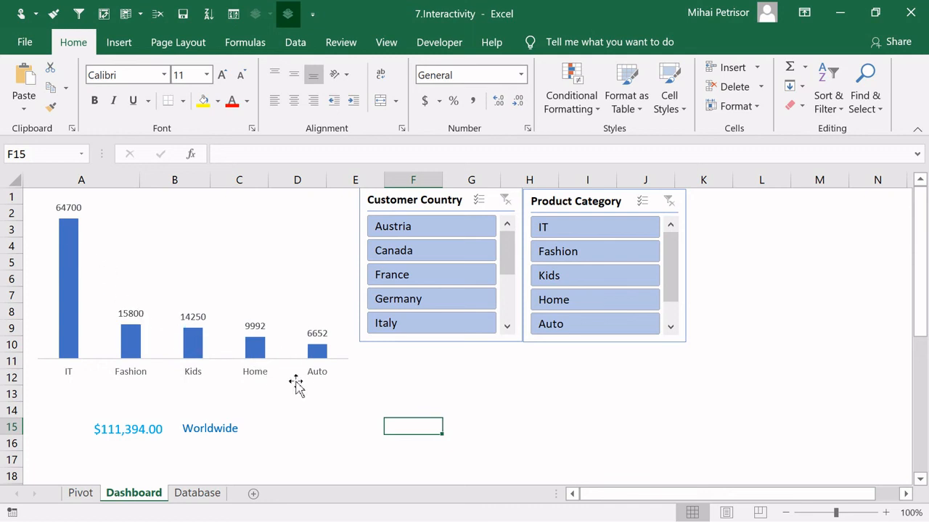
# Widen the sales label text box below the chart so that Worldwide Sales fits on one line.
pyautogui.click(224, 435)
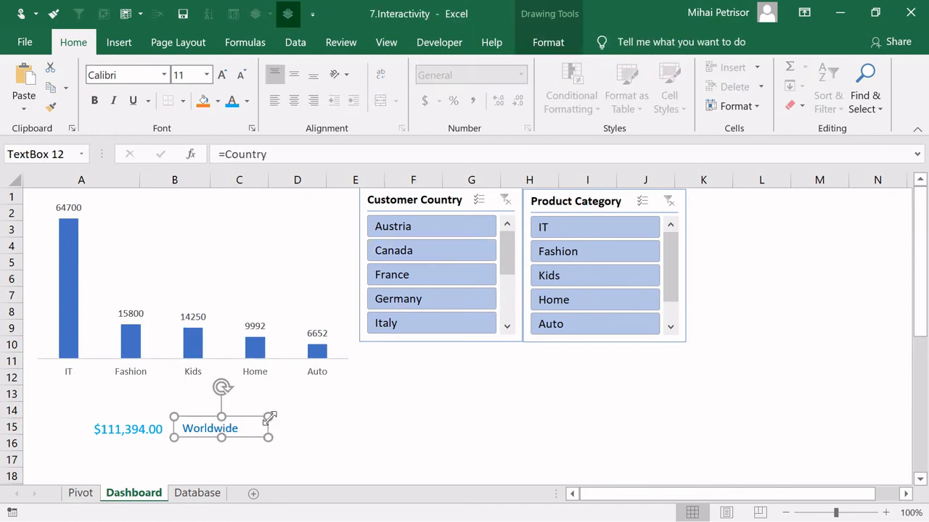
pyautogui.moveTo(276, 420); pyautogui.dragTo(311, 417)
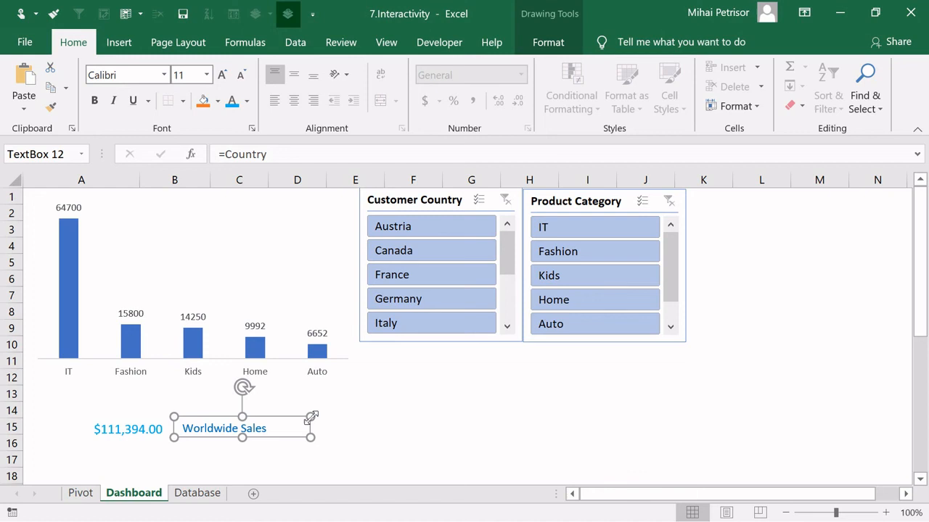
pyautogui.click(398, 421)
# Widen column F on the Pivot sheet so the total in F5 fits, and return to the Dashboard sheet.
pyautogui.click(97, 494)
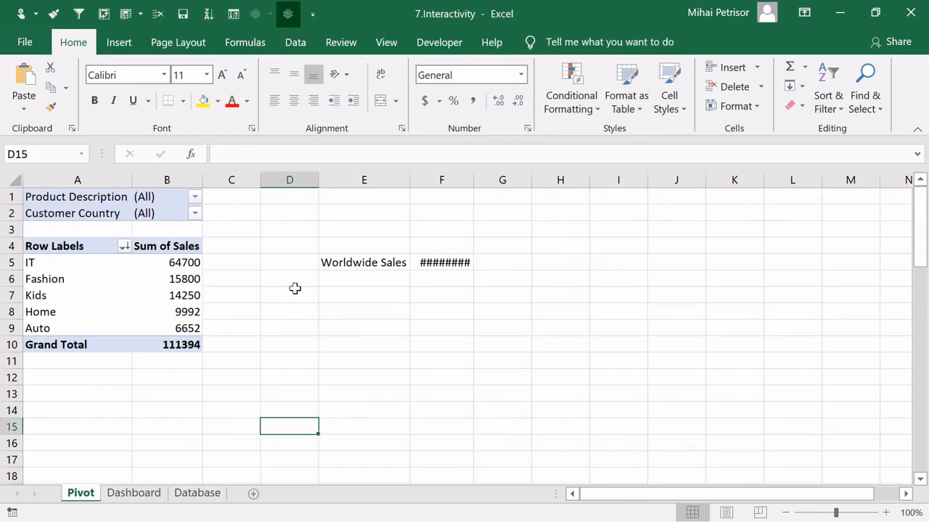
pyautogui.moveTo(473, 180); pyautogui.dragTo(488, 180)
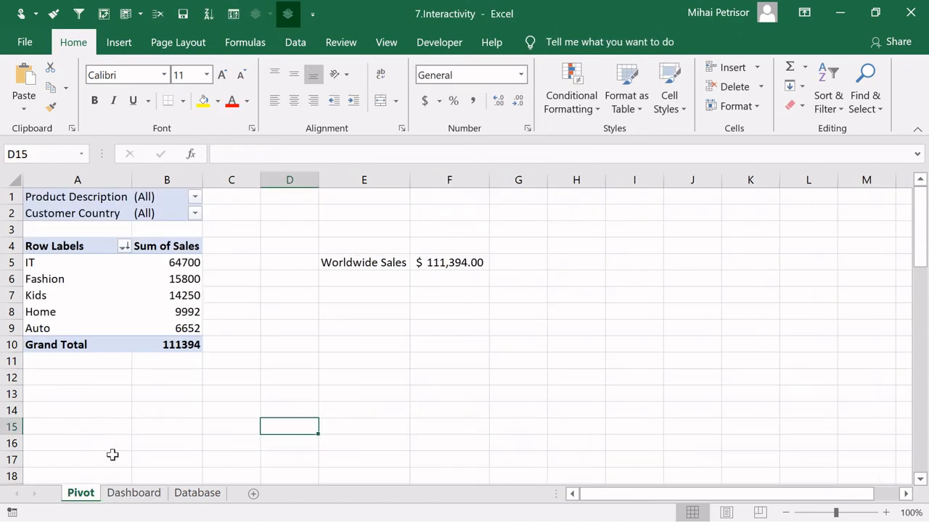
pyautogui.click(128, 493)
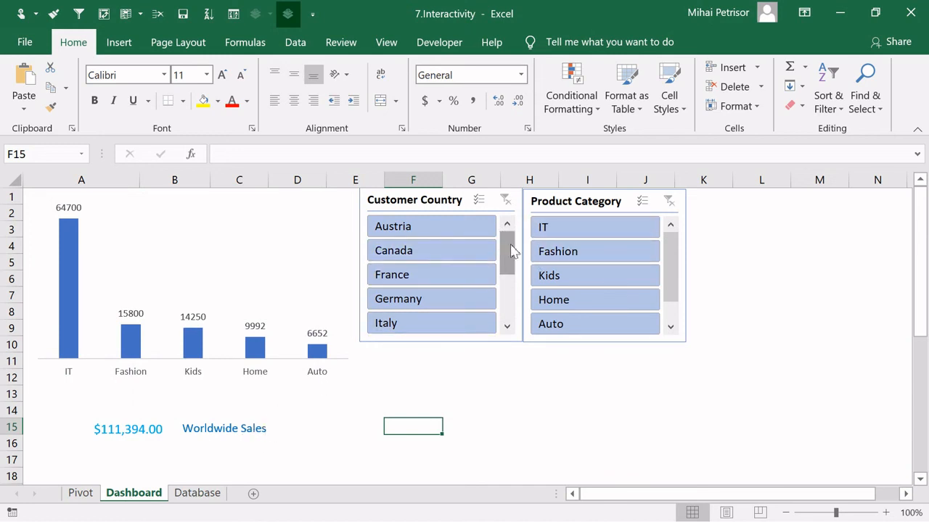
# Filter the dashboard to Germany in the Customer Country slicer and Fashion in the Product Category slicer.
pyautogui.moveTo(512, 244); pyautogui.dragTo(511, 285)
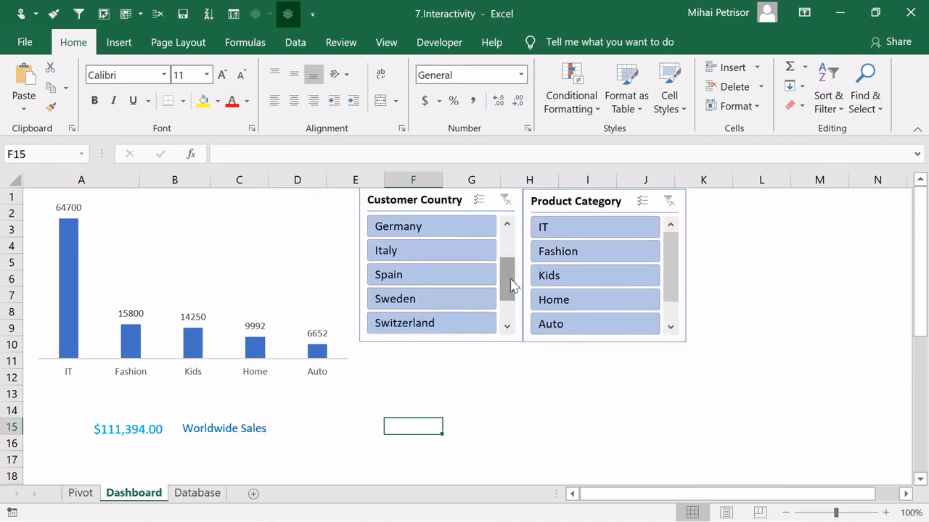
pyautogui.click(431, 227)
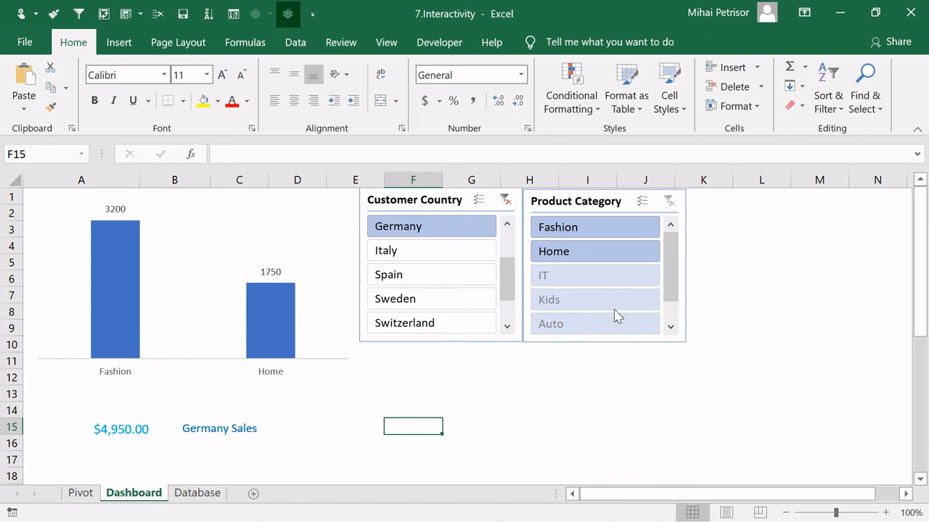
pyautogui.click(628, 235)
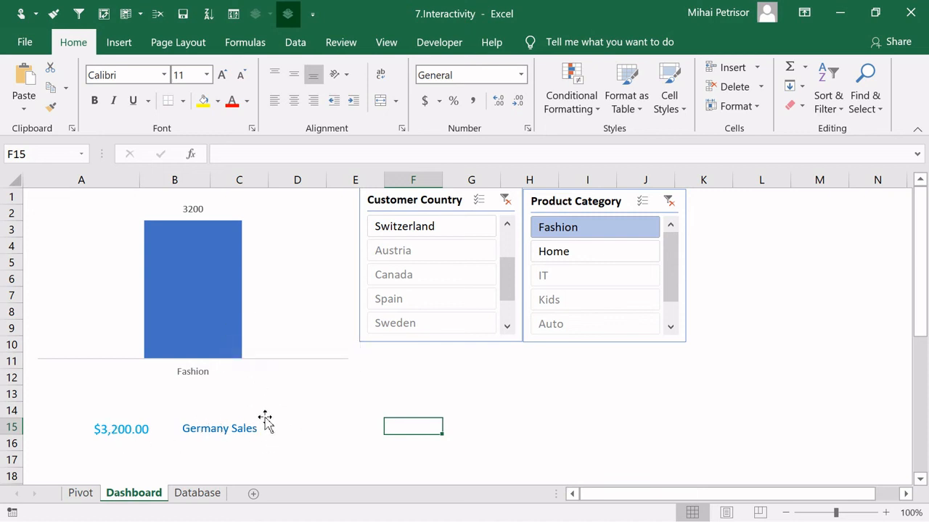
# Clear the filters of both slicers and filter the Customer Country slicer to USA.
pyautogui.click(504, 200)
pyautogui.click(668, 202)
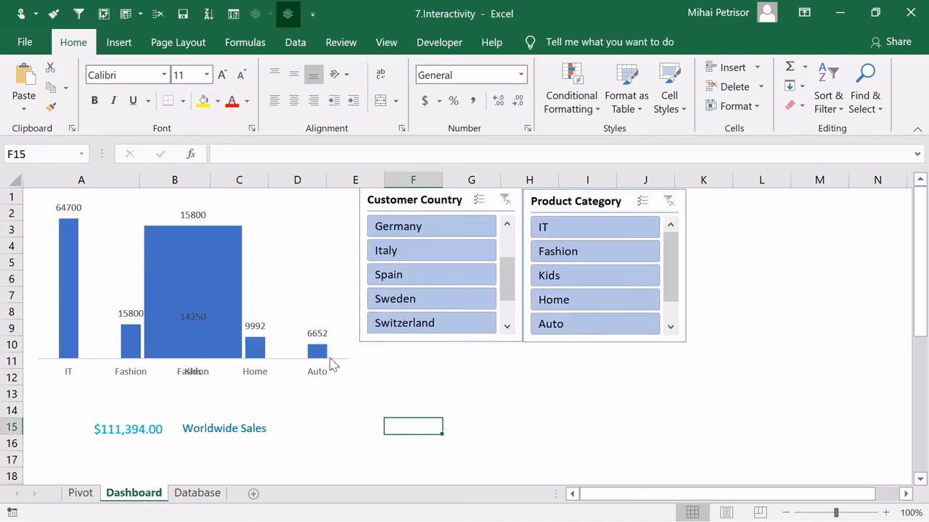
pyautogui.moveTo(508, 301); pyautogui.dragTo(508, 324)
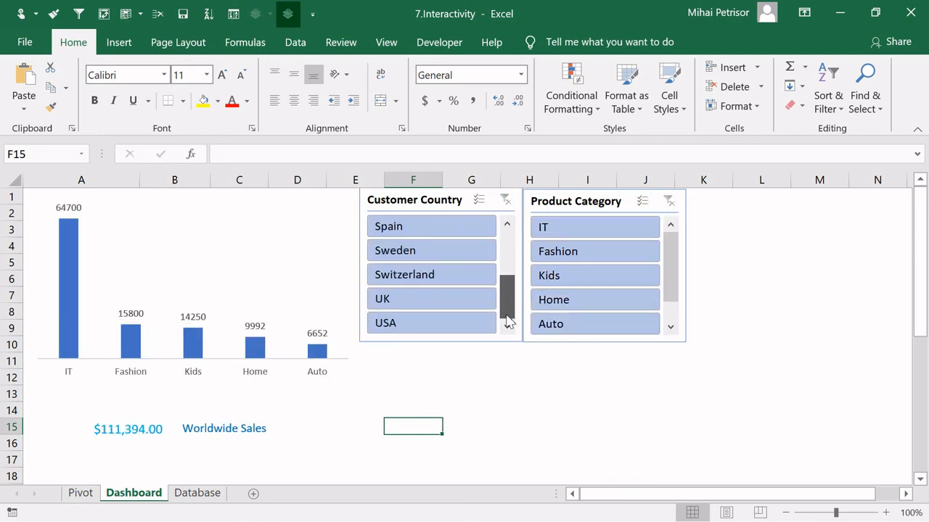
pyautogui.click(427, 325)
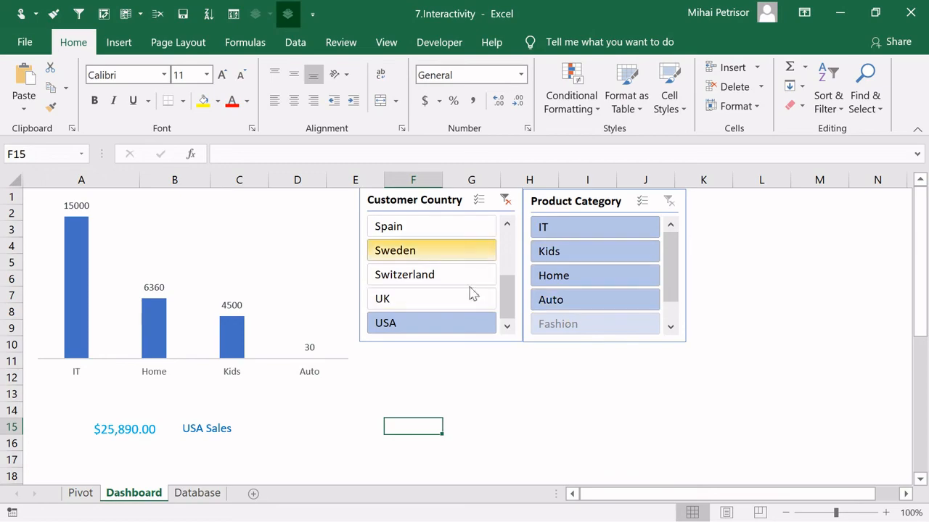